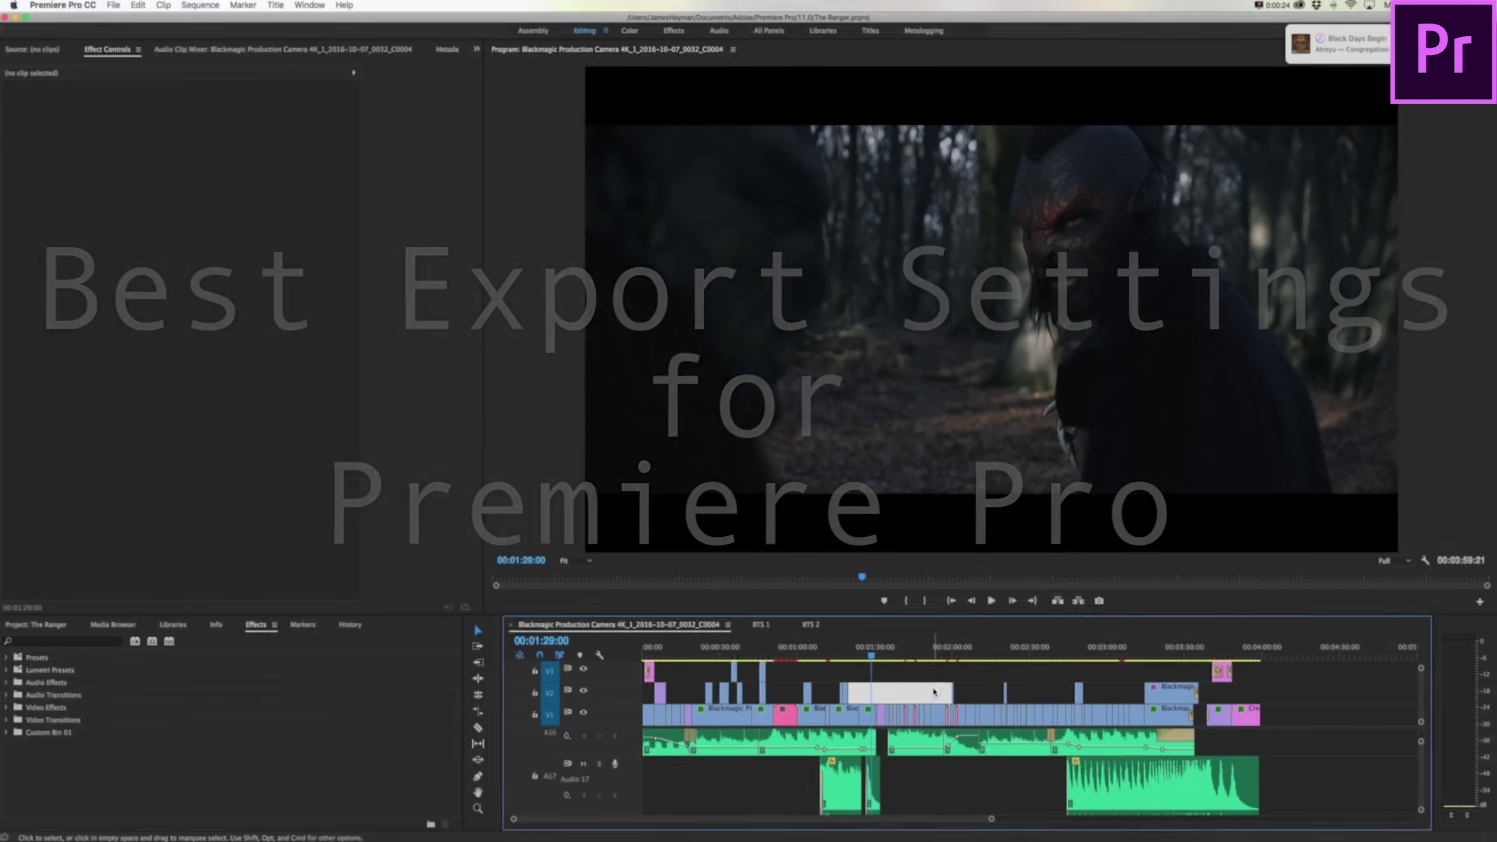
- Open the sequence's Export Settings dialog through File > Export > Media
left_click(65, 6)
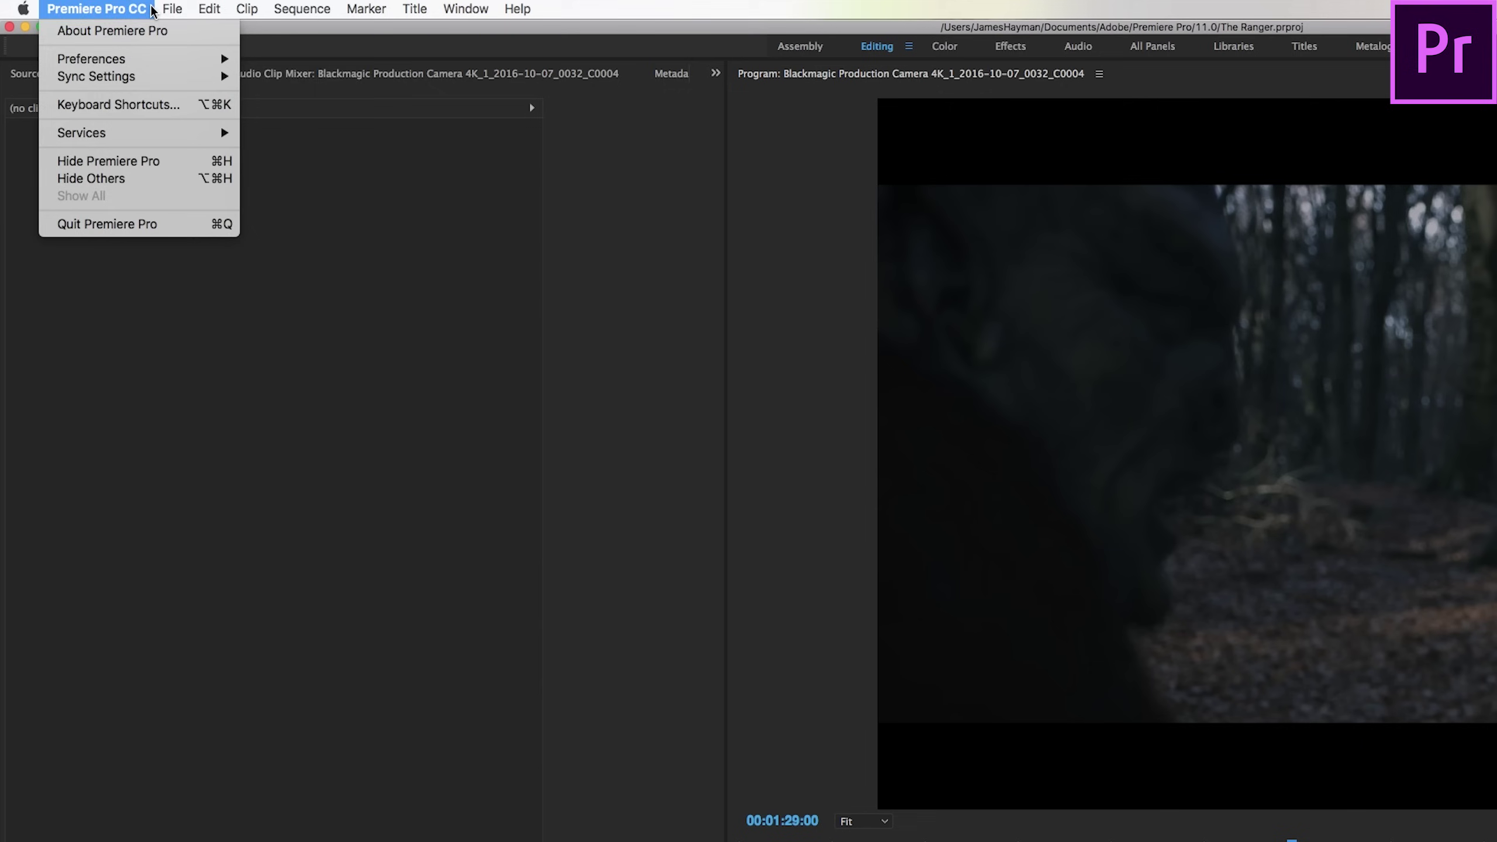
mouse_move(115, 5)
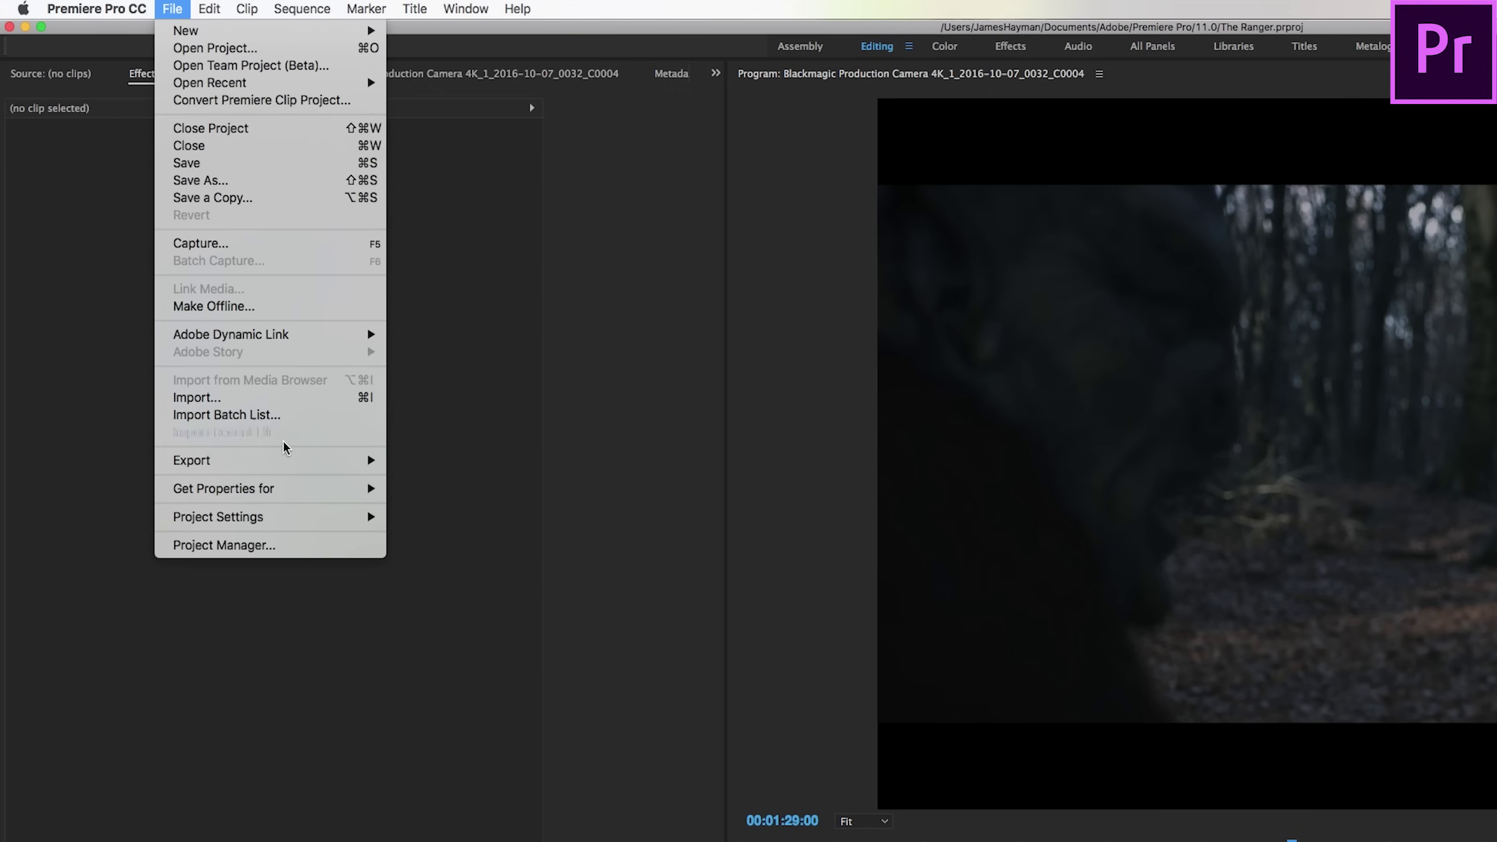
mouse_move(281, 467)
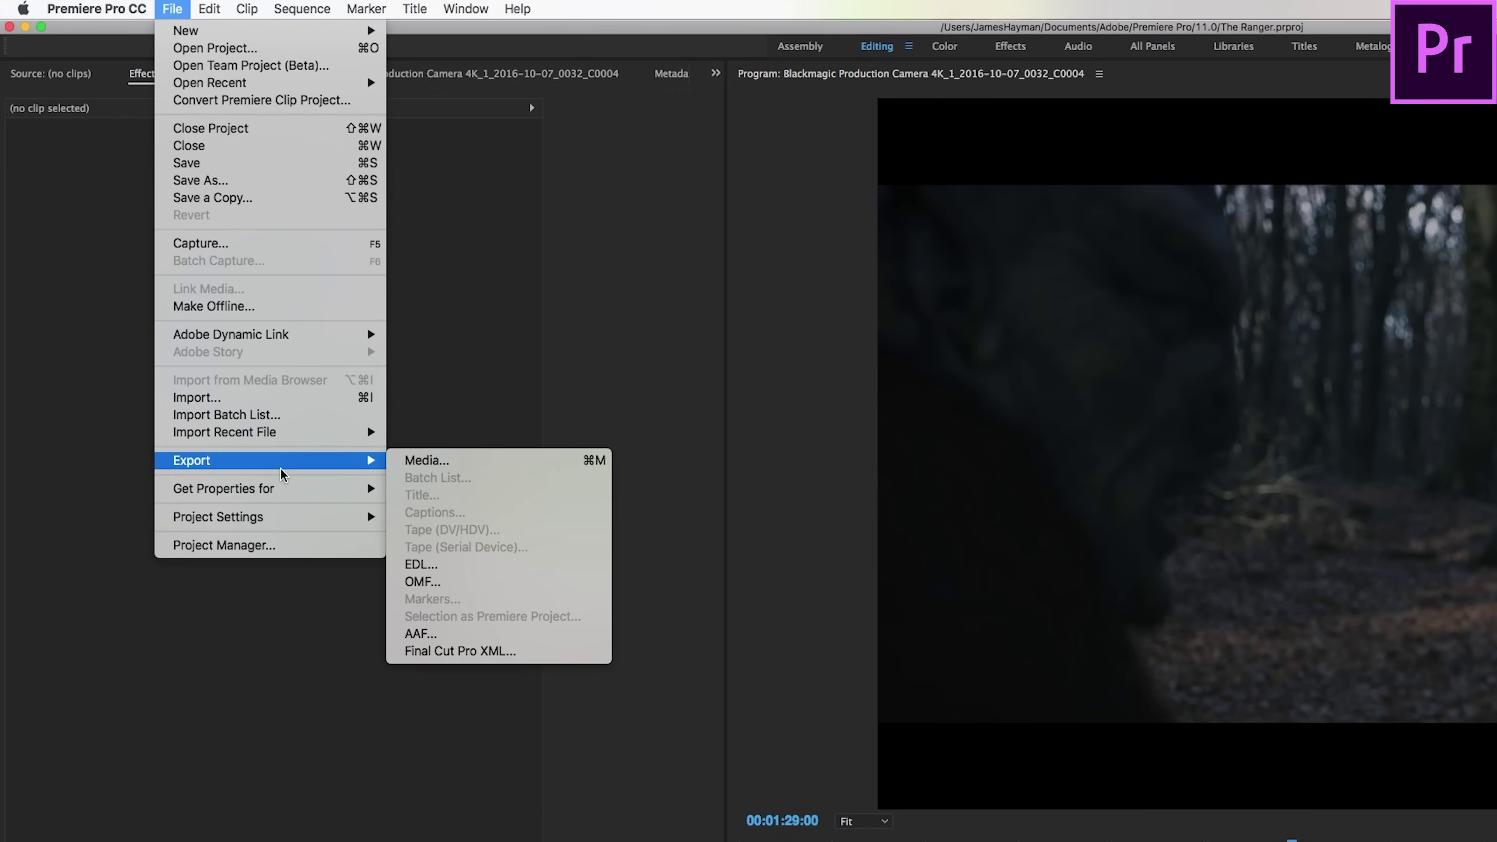
left_click(462, 462)
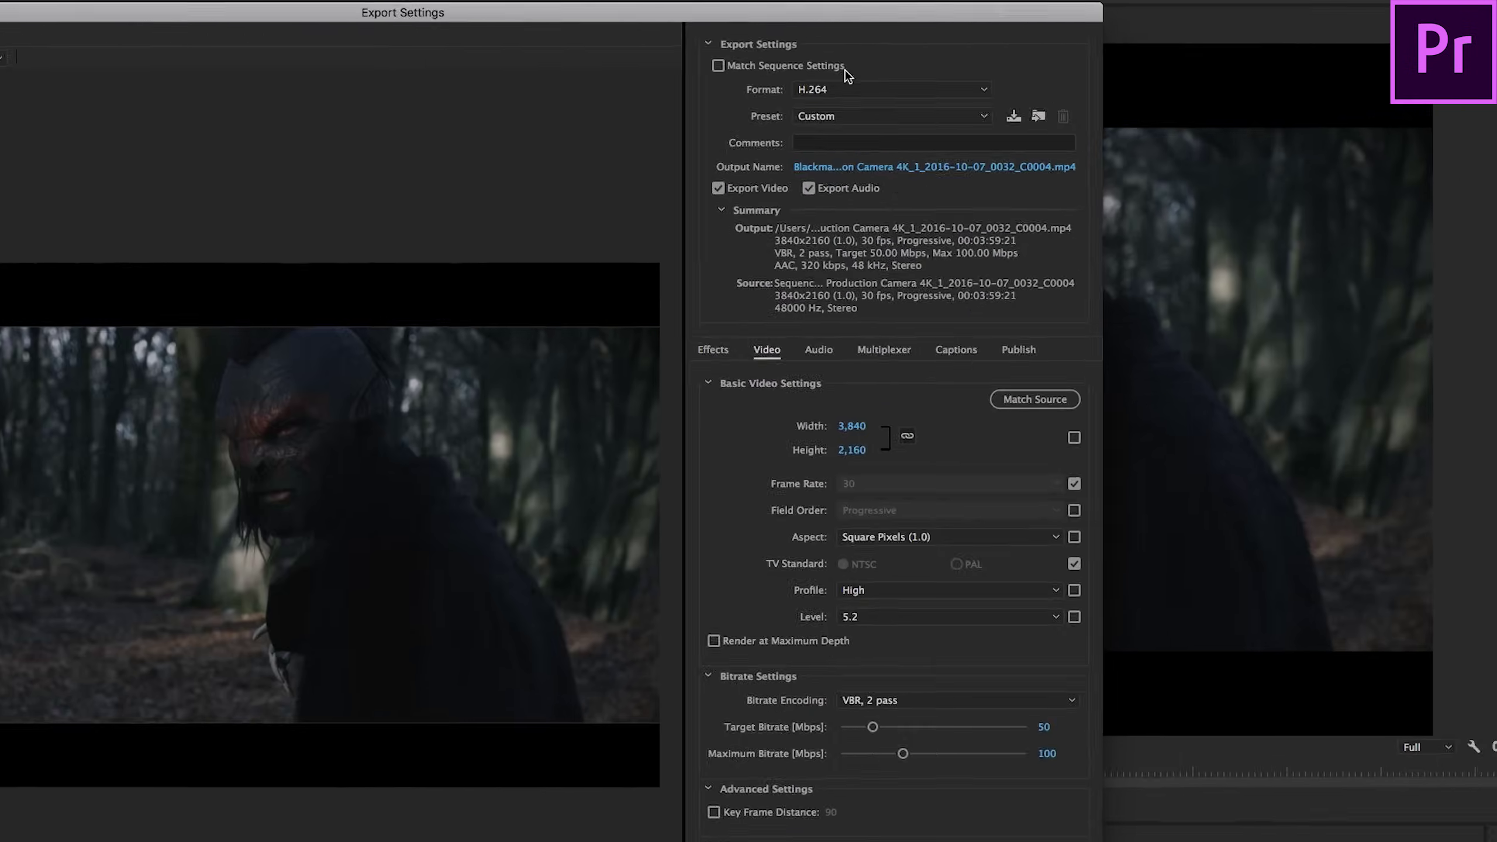
- Keep H.264 as the format and apply the YouTube 2160p 4K preset
left_click(1166, 70)
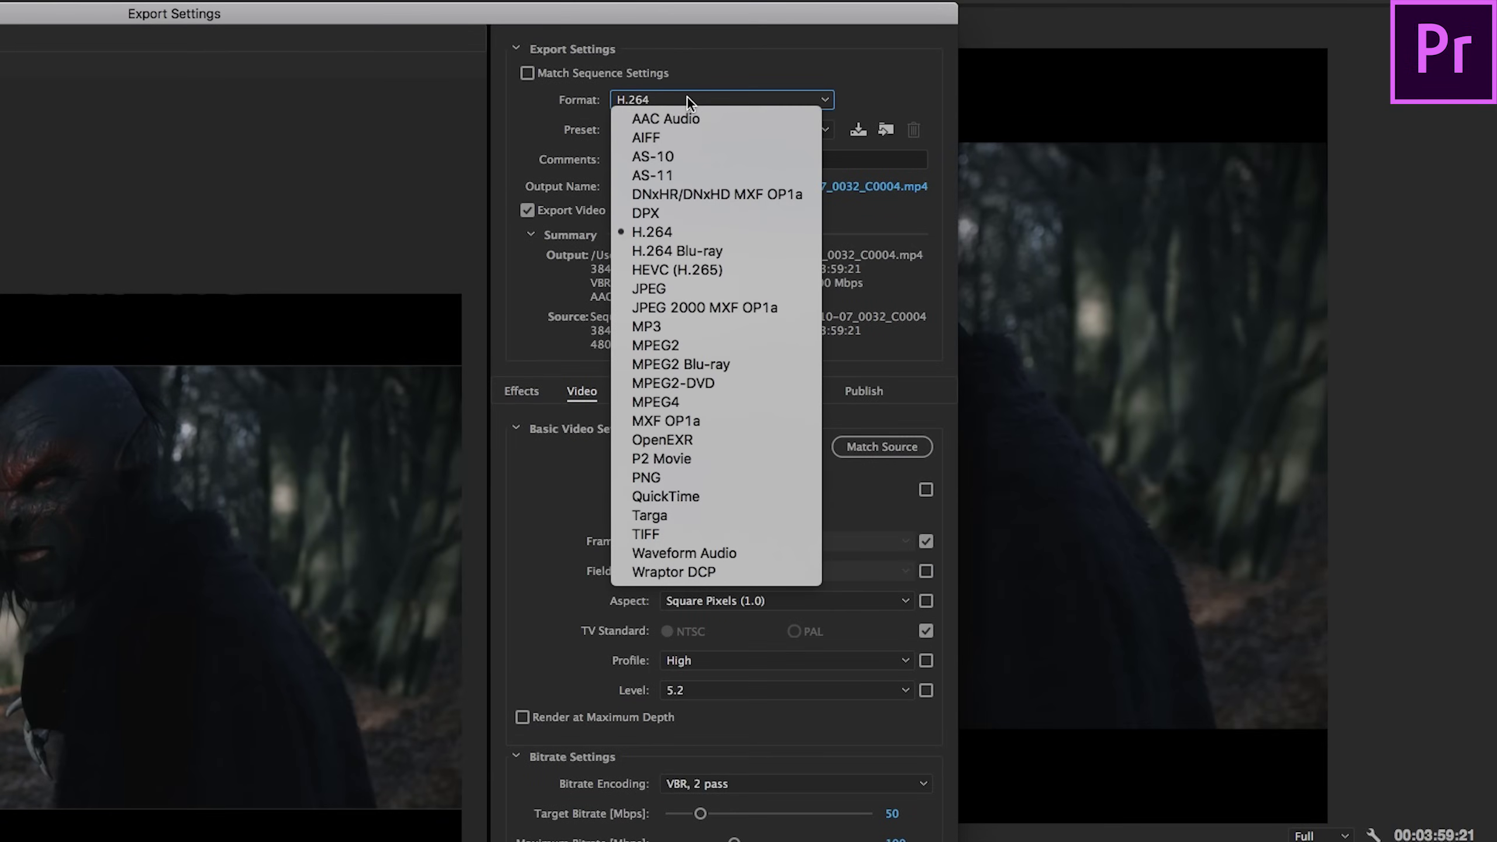
left_click(729, 231)
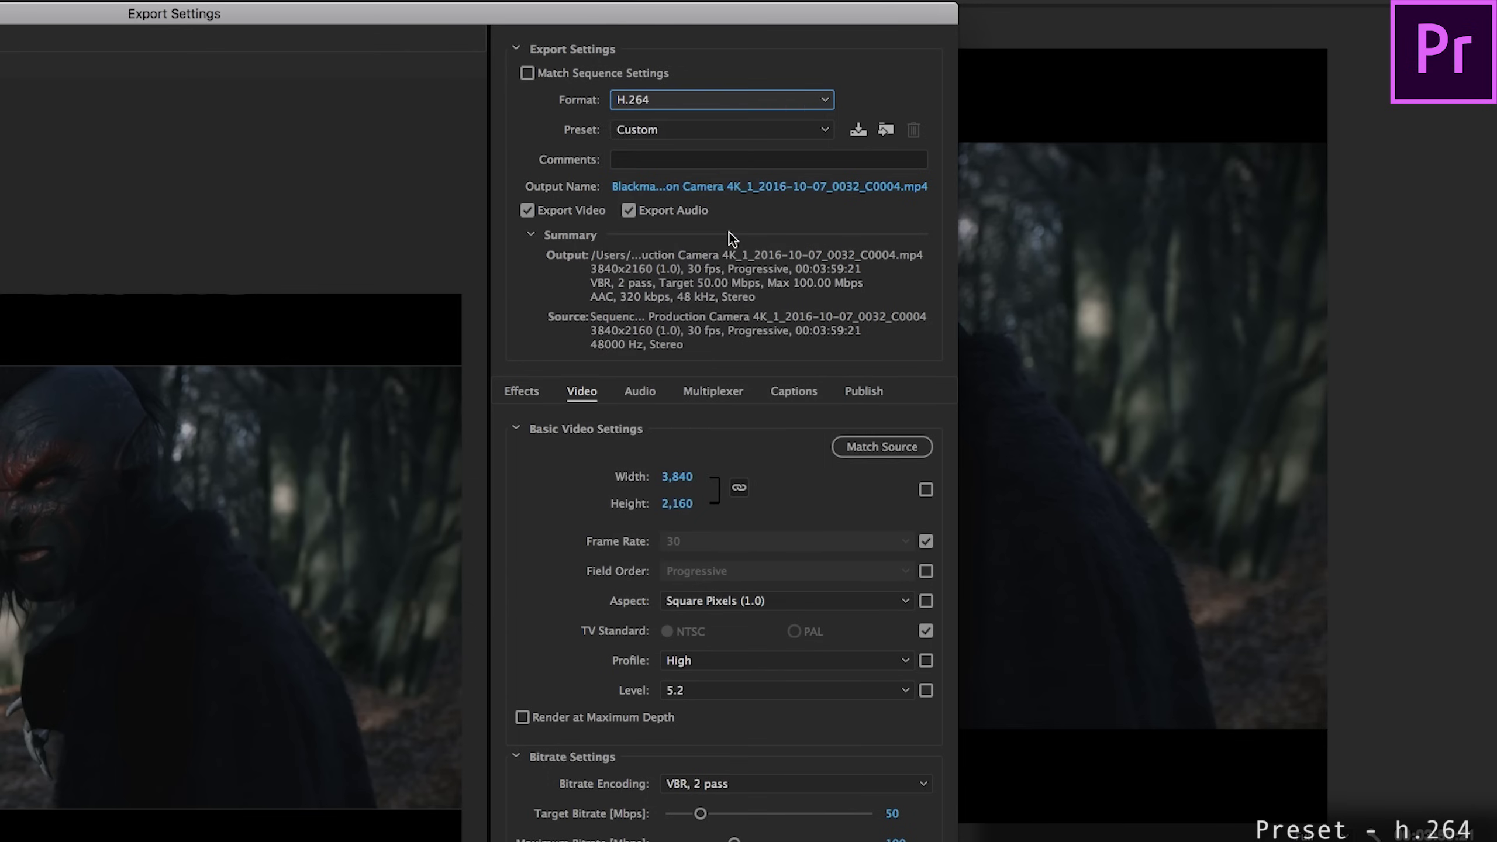
left_click(825, 130)
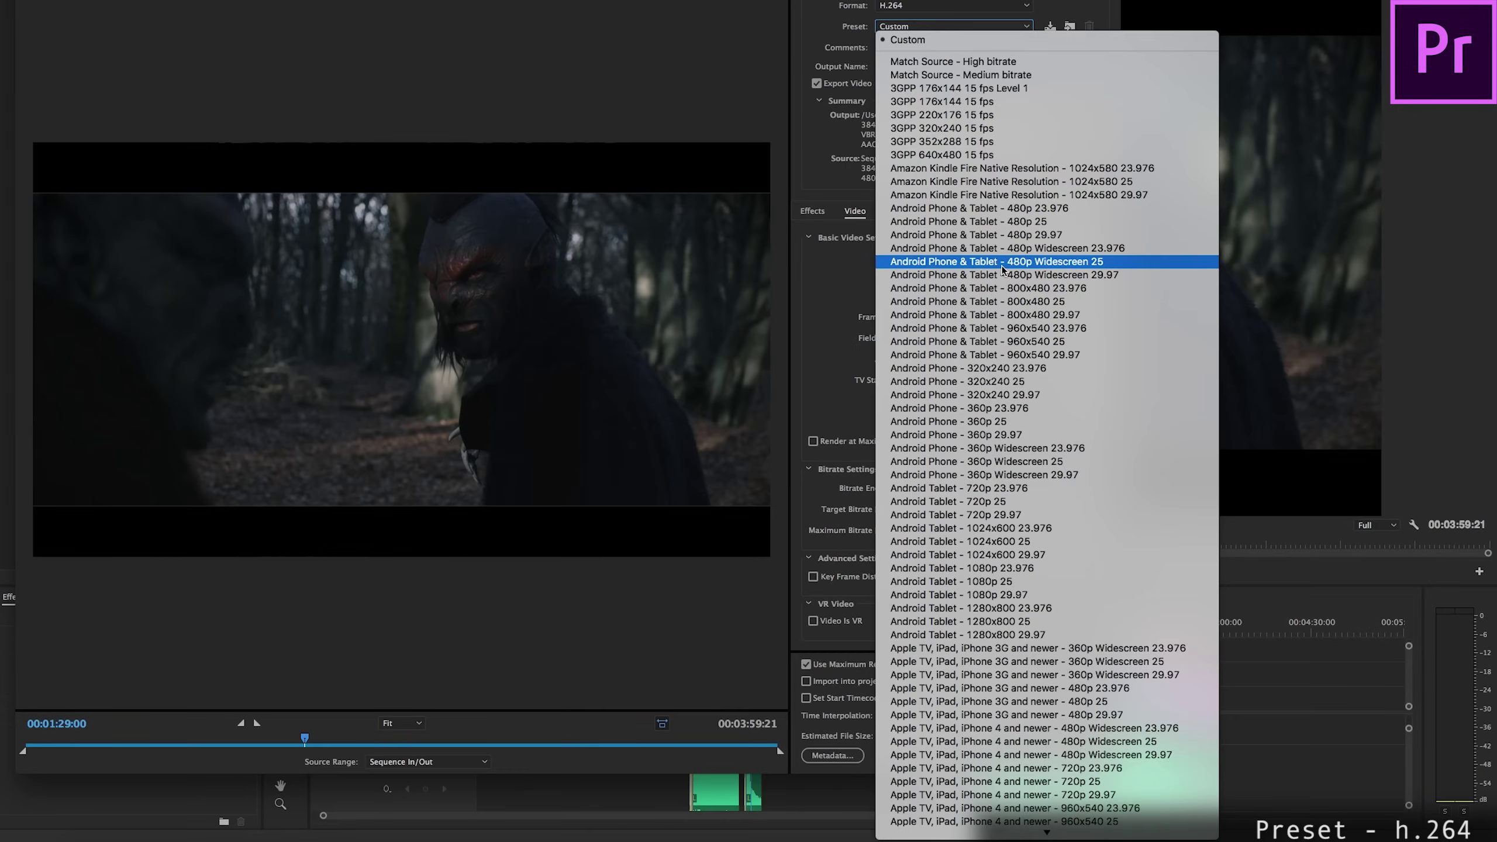
scroll(840, 423, "down", 10)
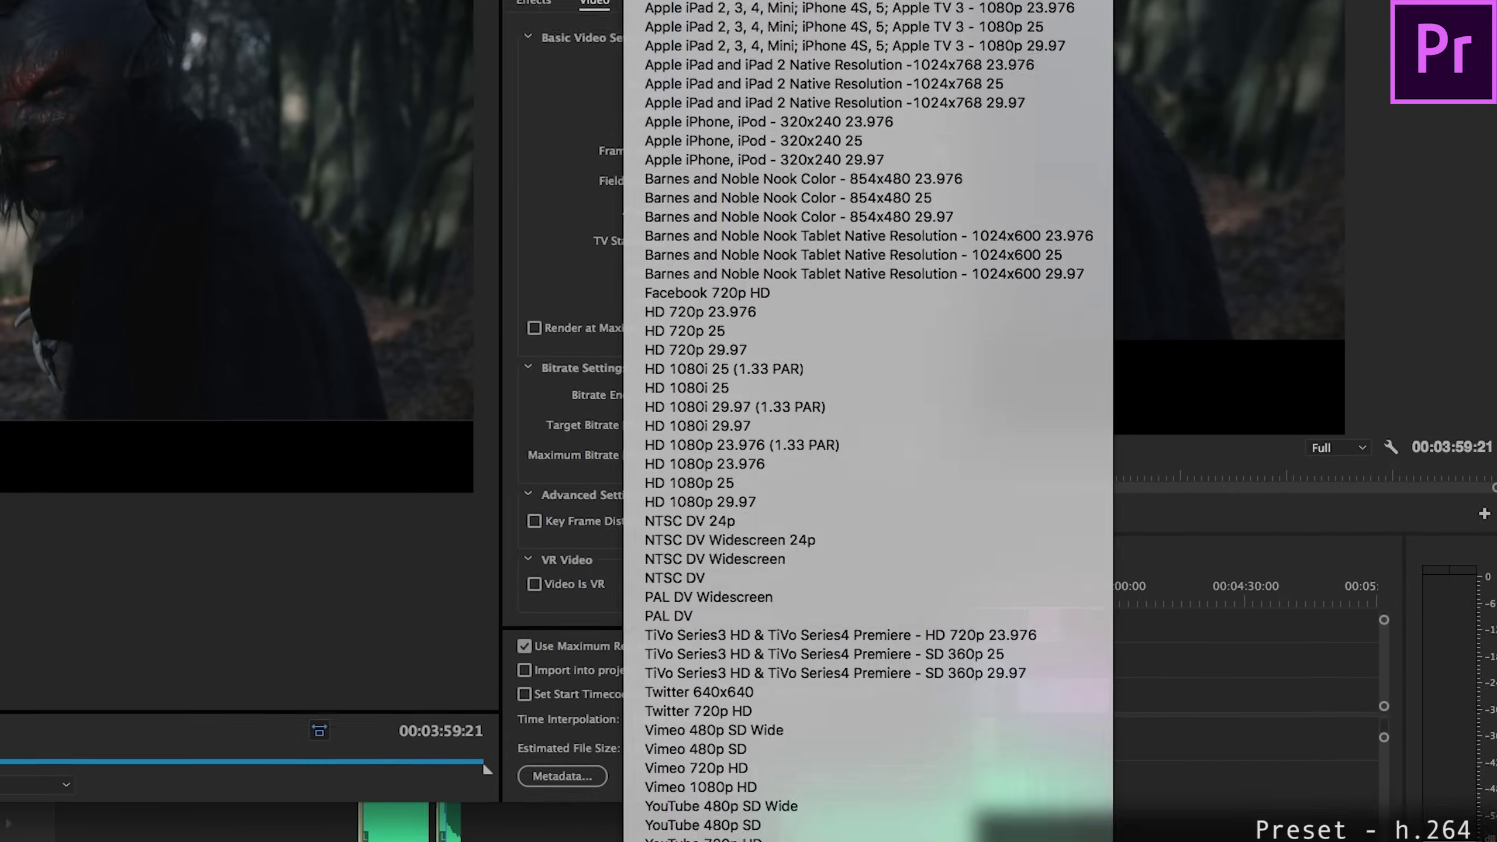
left_click(753, 824)
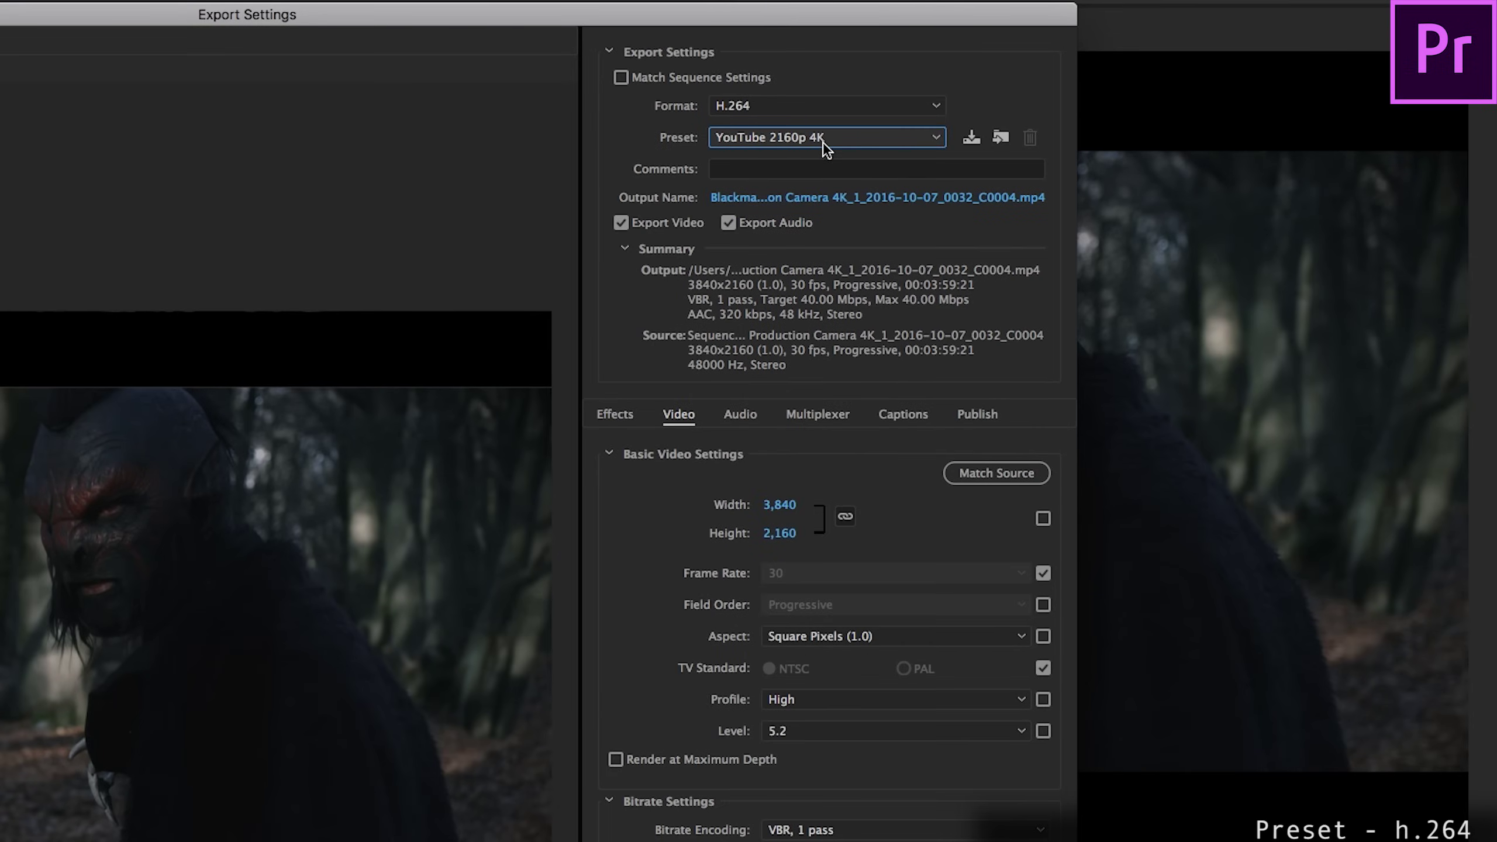
- Name the export output 'The Ranger Short Film' and save it to the Desktop
left_click(932, 197)
type("The Ranger Sh")
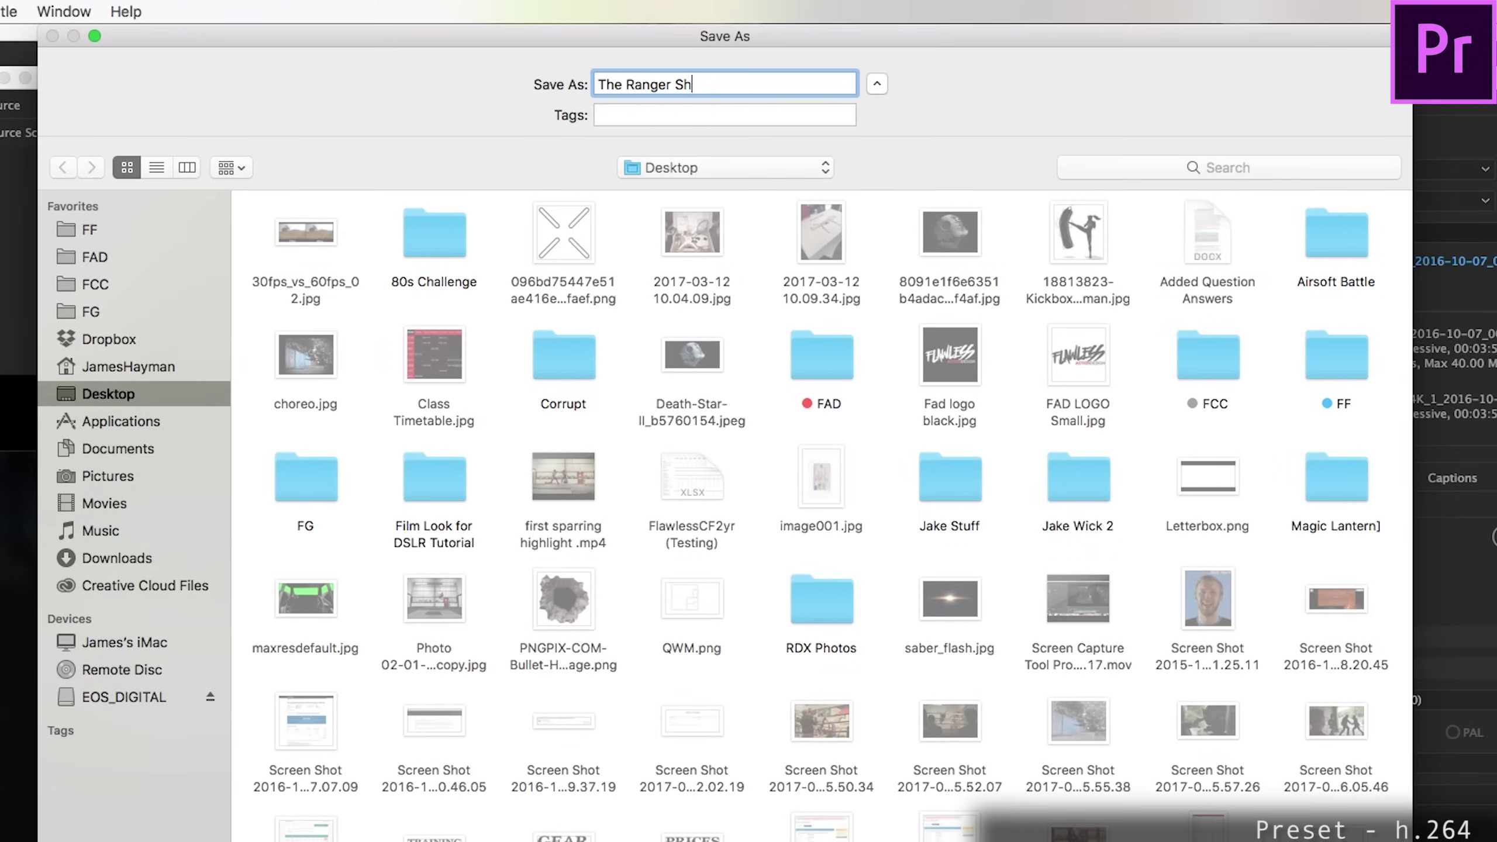
type("ort Film")
key("Return")
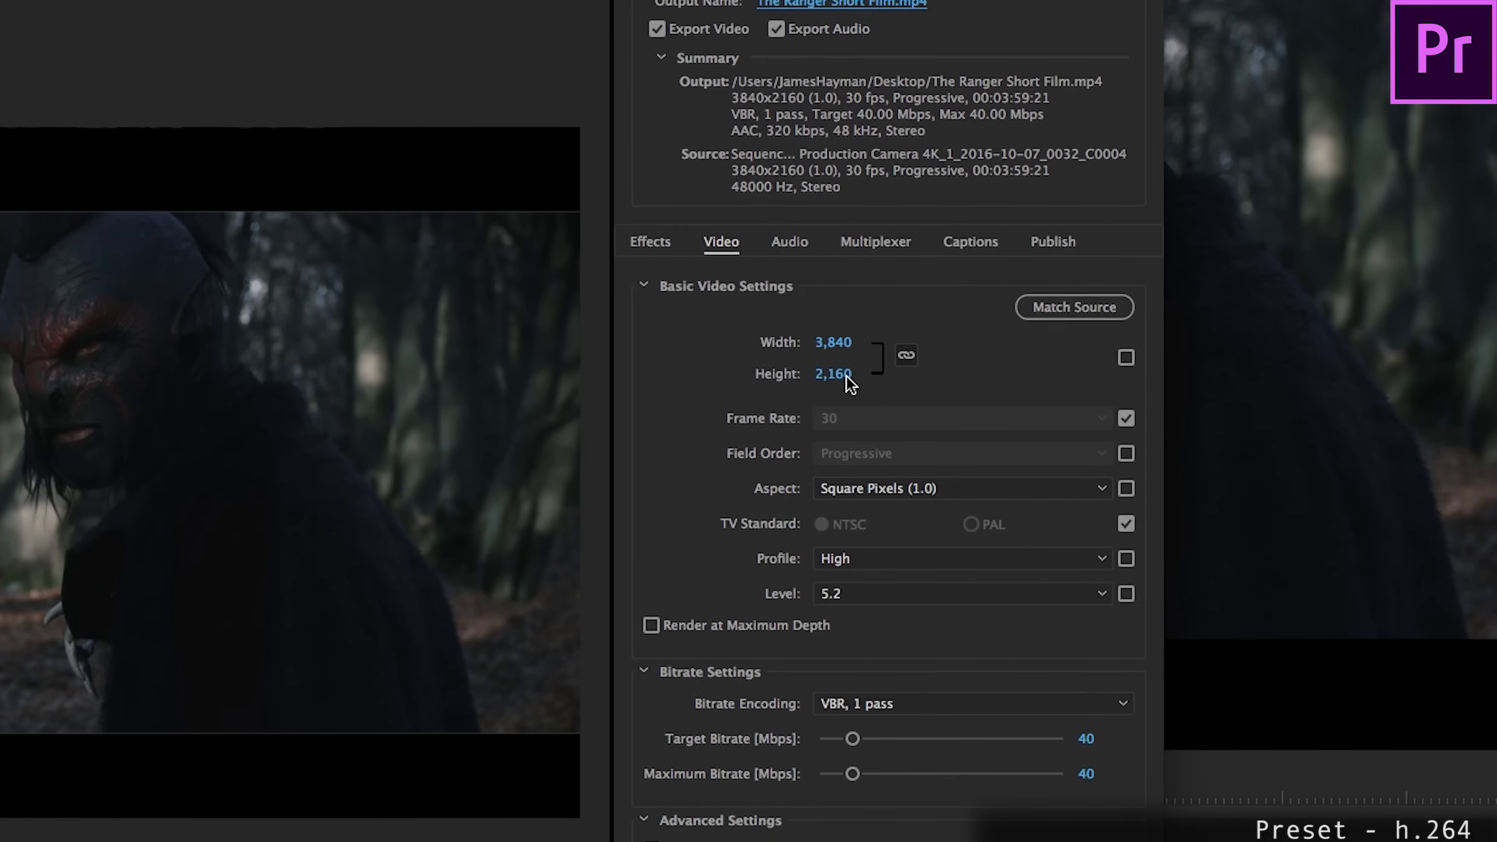
- Set the output width to 1920 for a 1920x1080 export
left_click(846, 342)
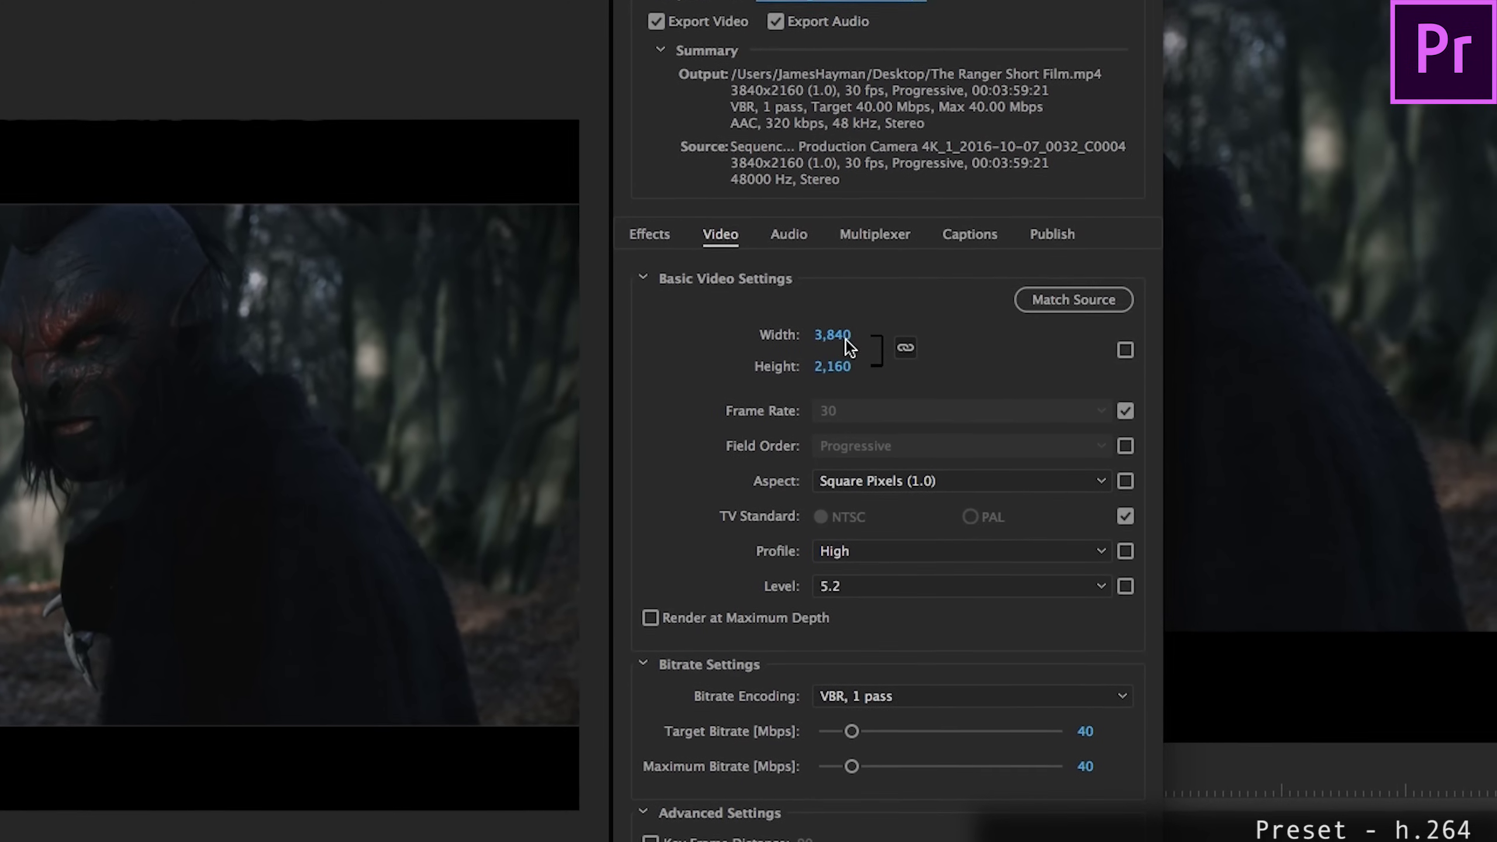
type("1920")
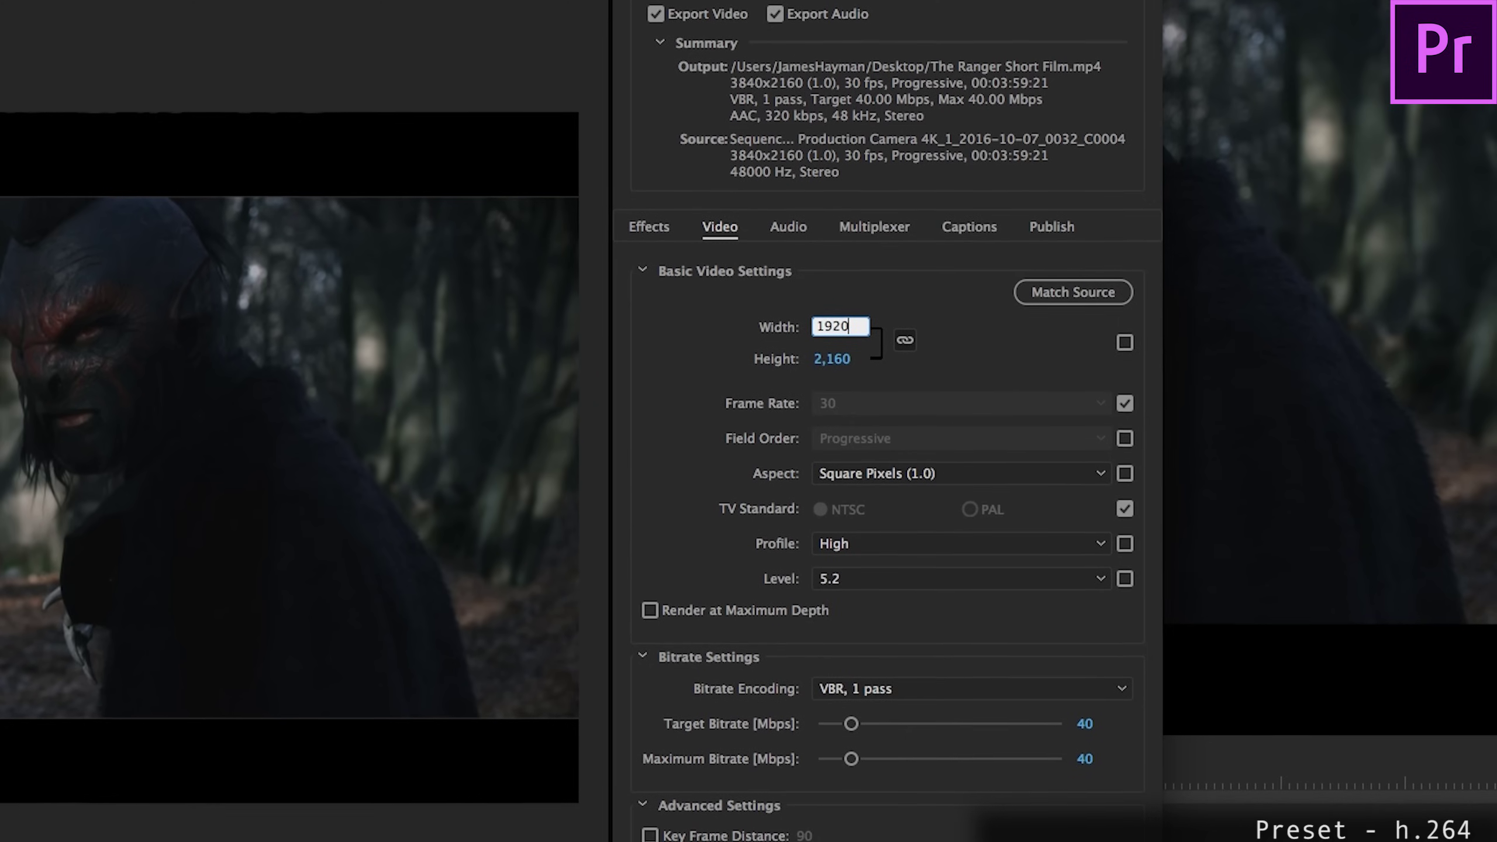
key("Return")
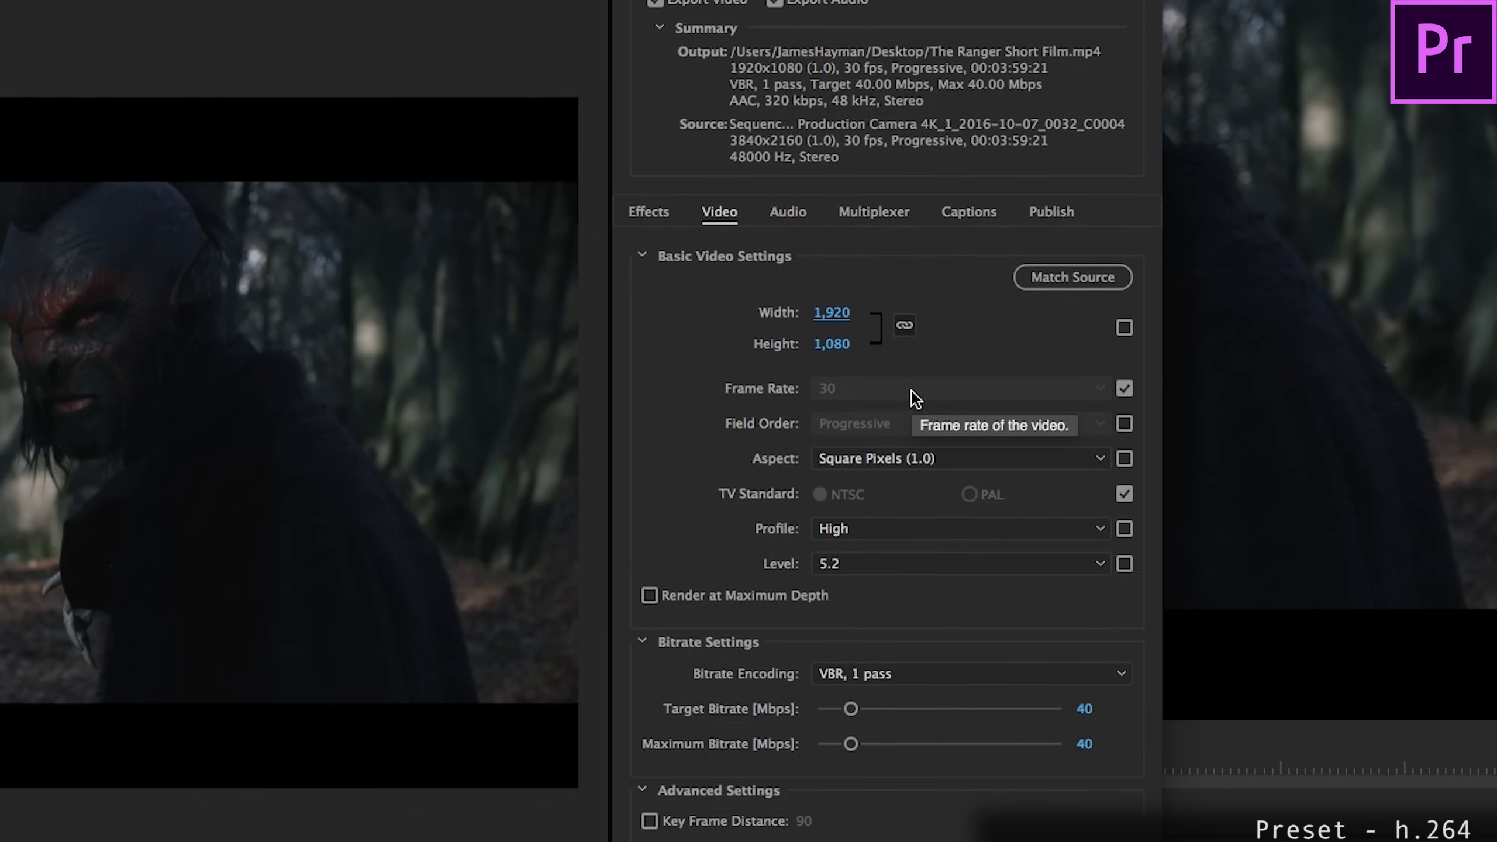
- Keep Square Pixels and High profile, and enable Render at Maximum Depth
left_click(1026, 451)
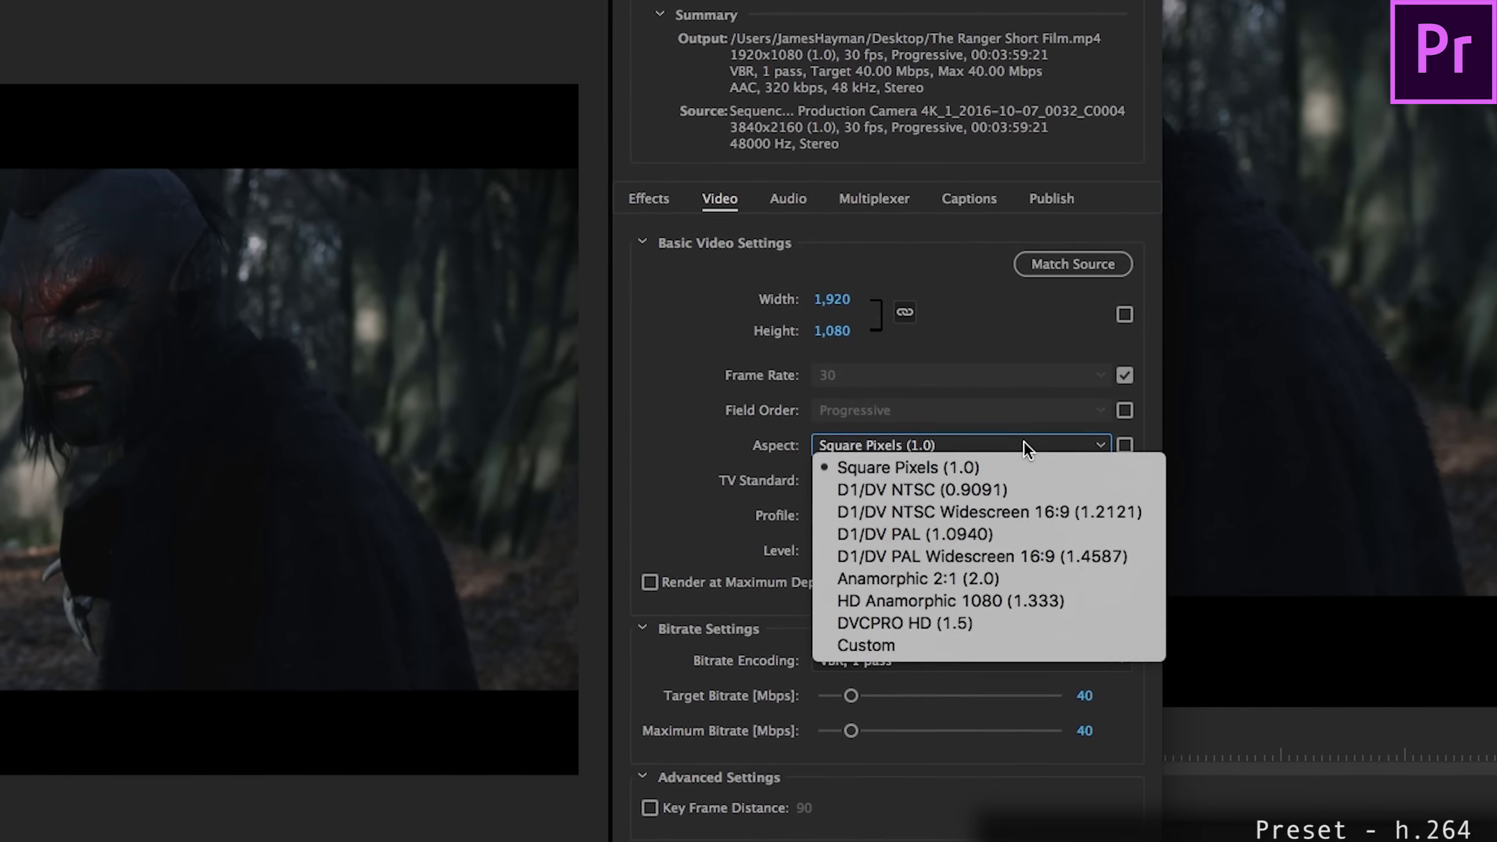
left_click(989, 459)
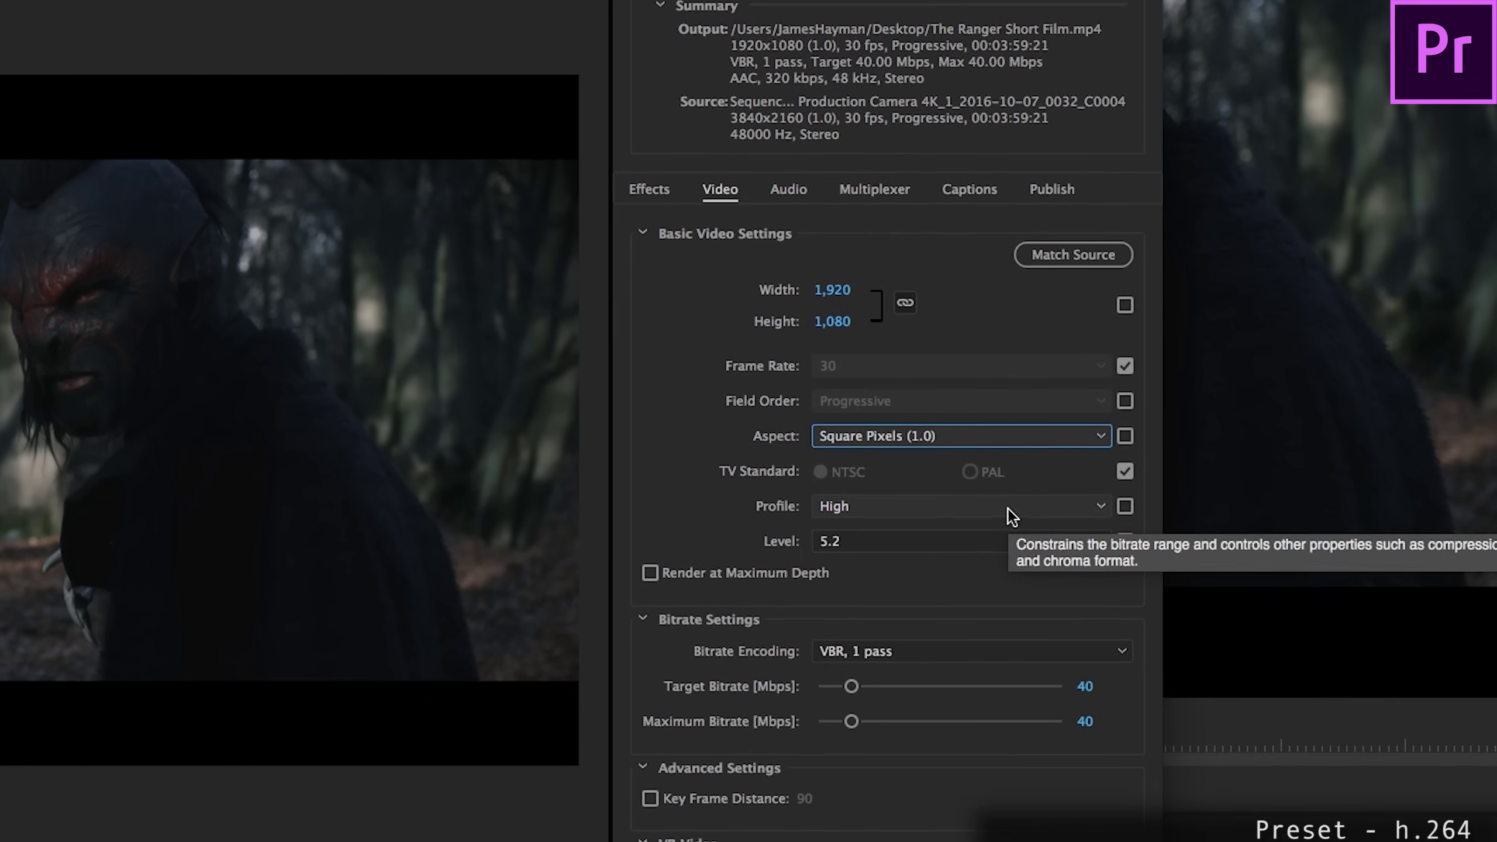
left_click(1041, 507)
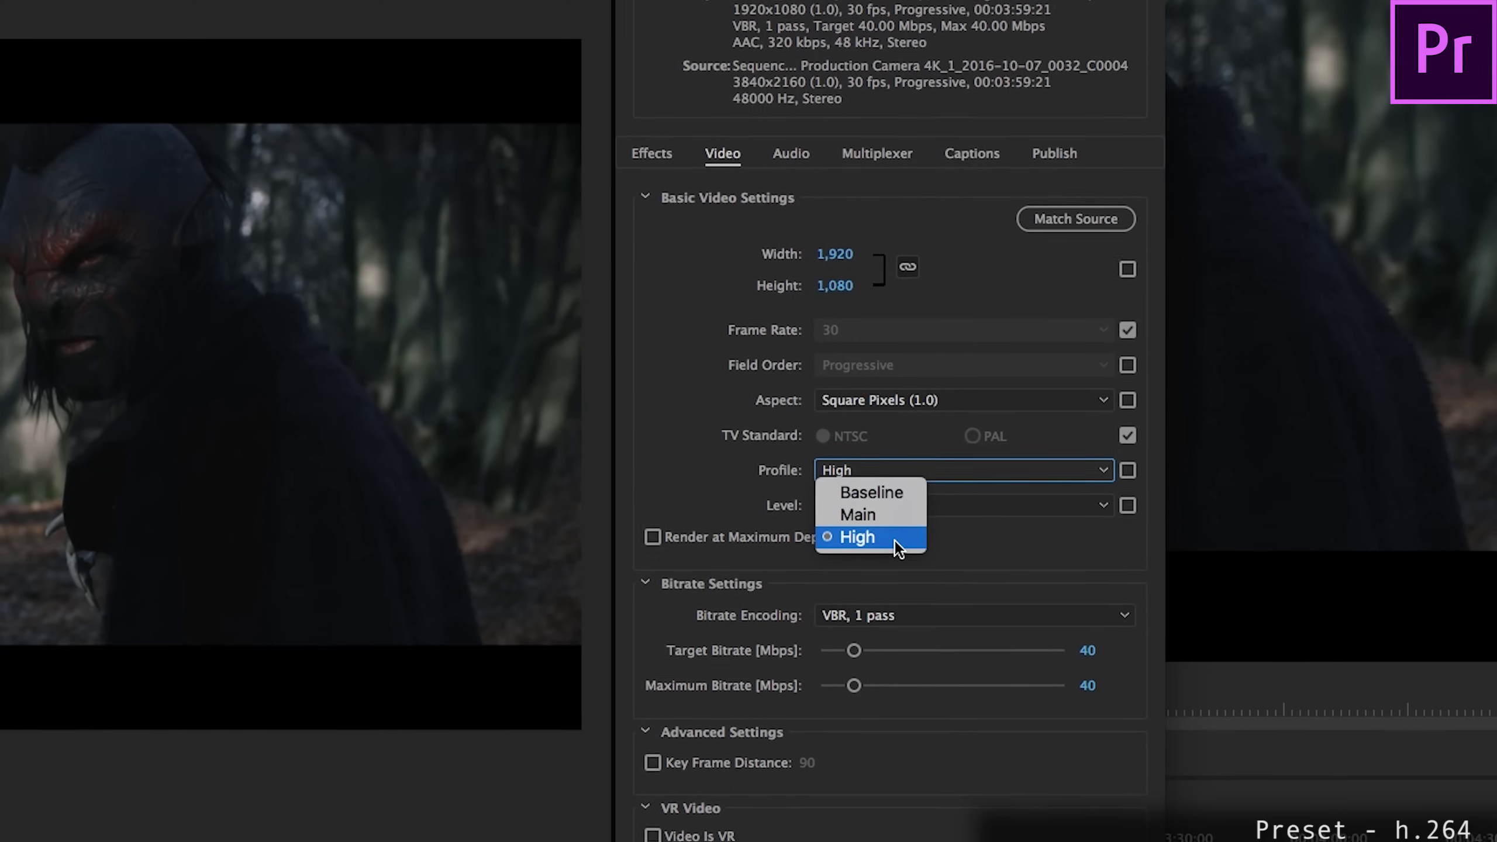
left_click(896, 535)
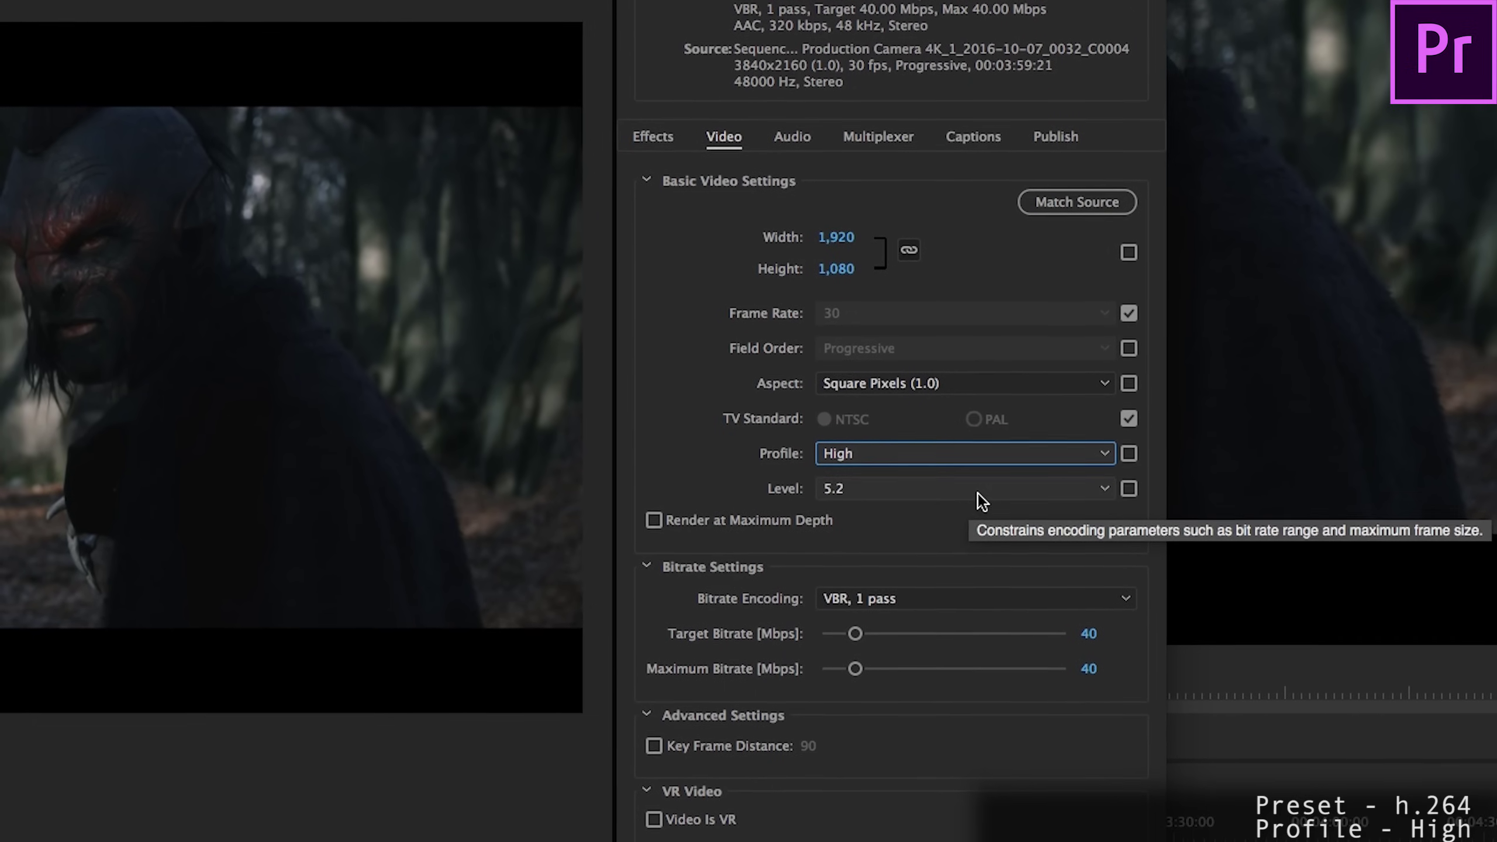
left_click(806, 514)
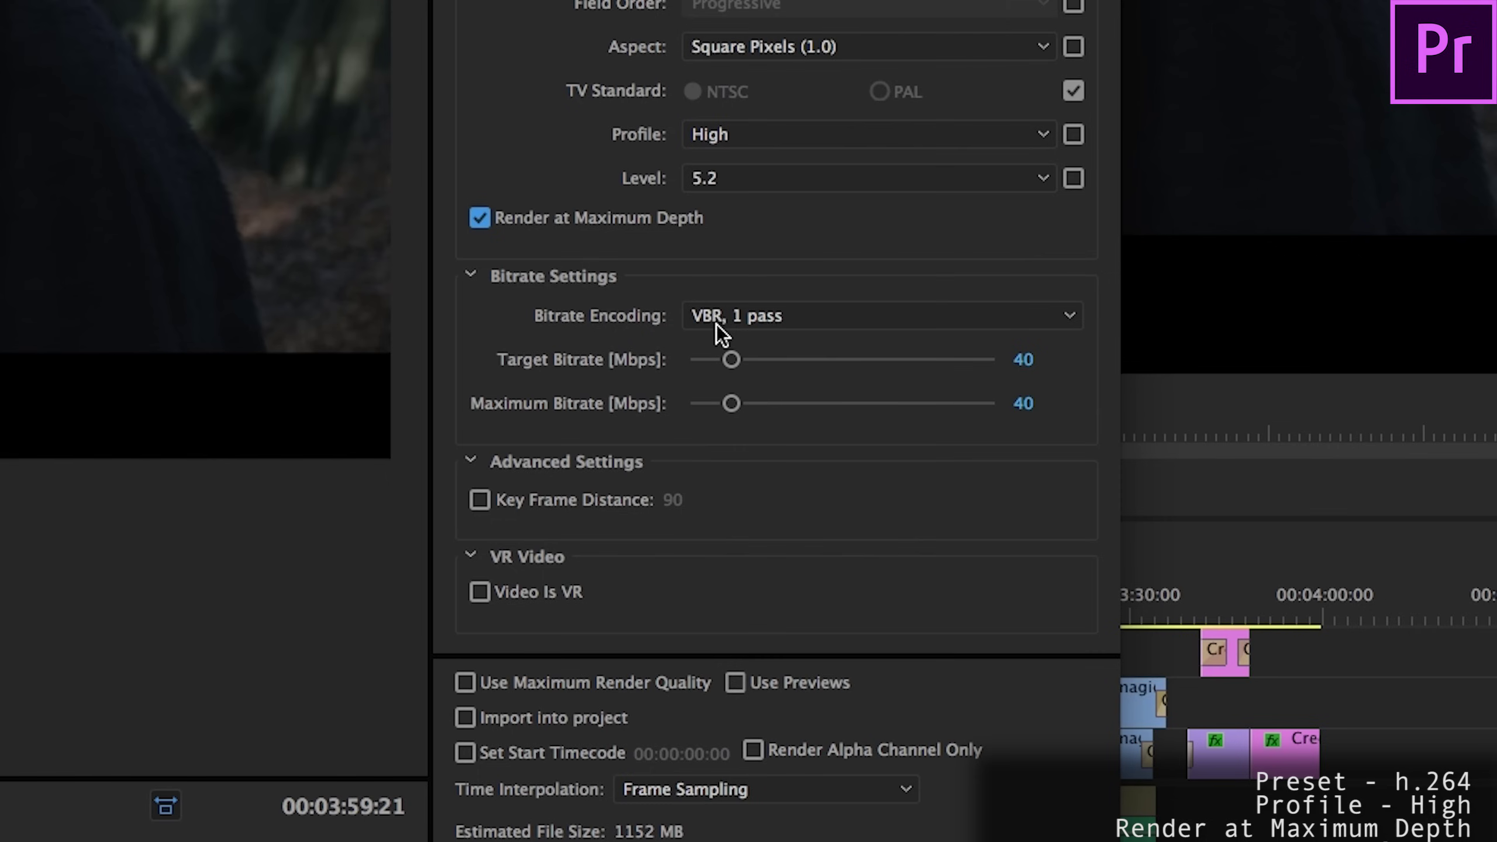
- Set Bitrate Encoding to VBR, 2 pass
left_click(757, 314)
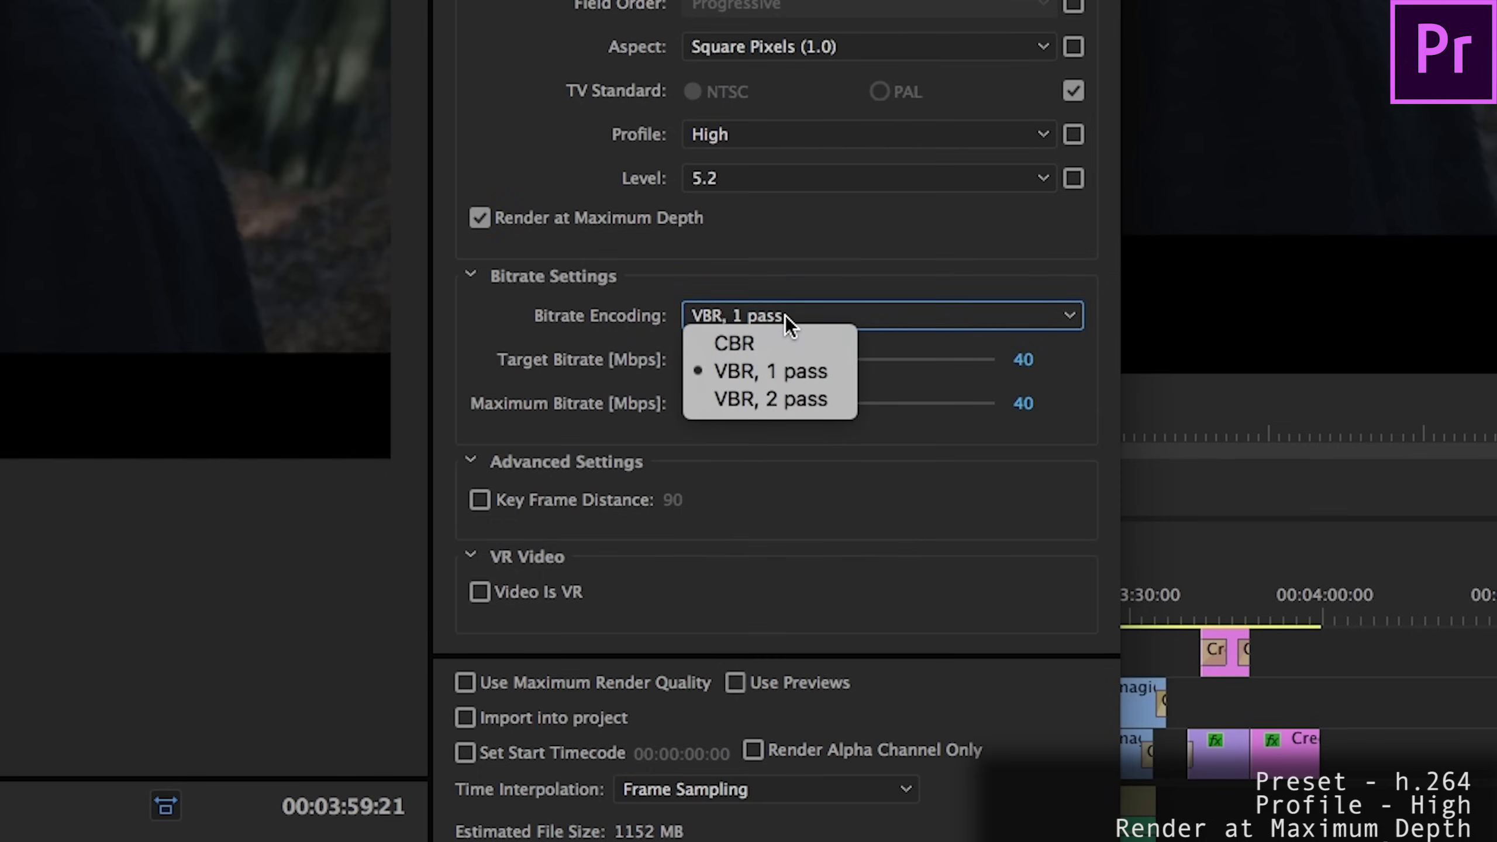
left_click(845, 396)
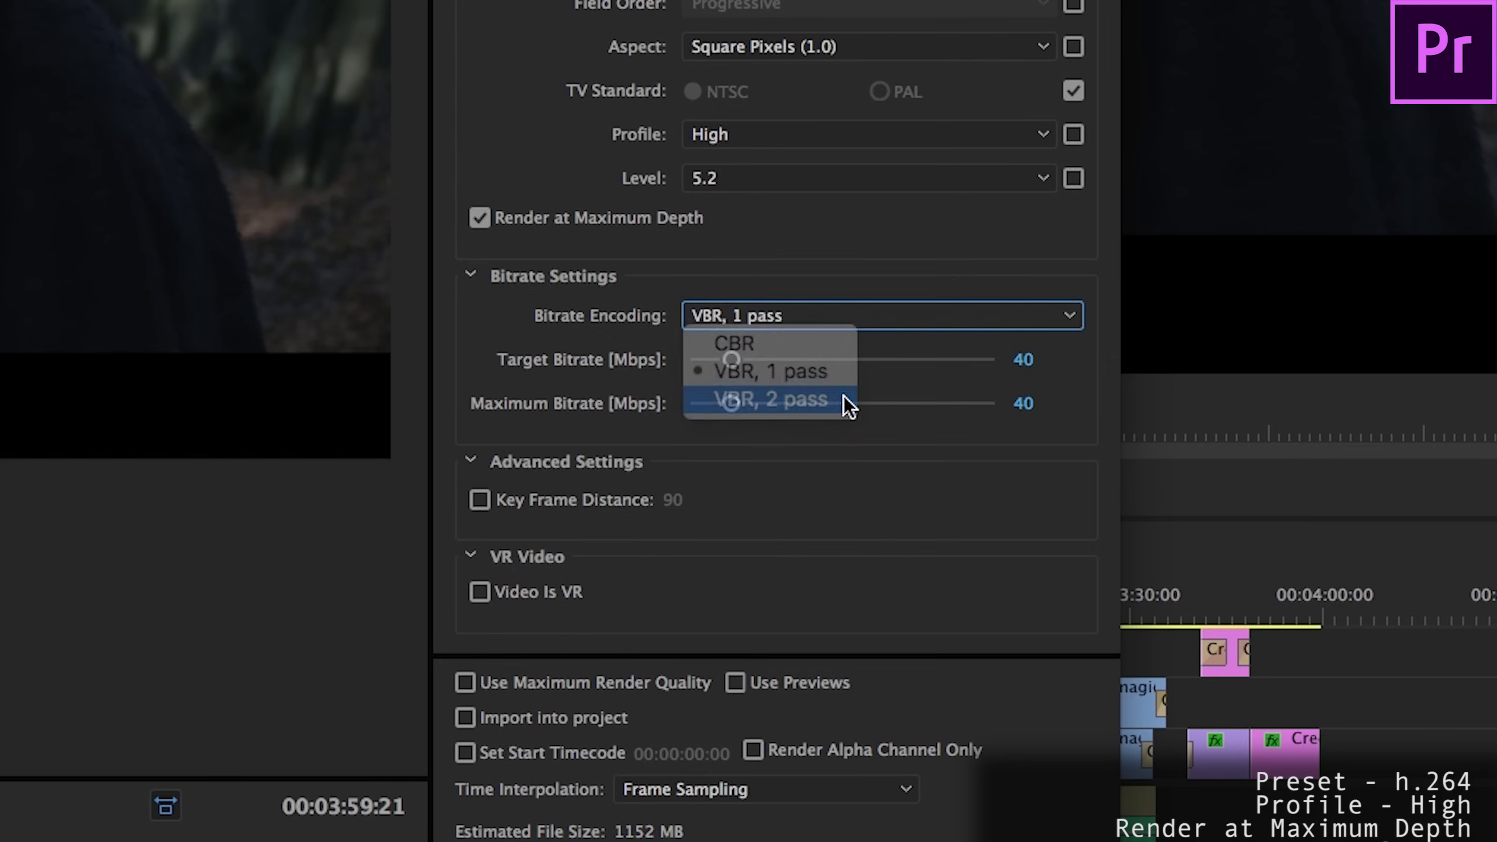
left_click(924, 321)
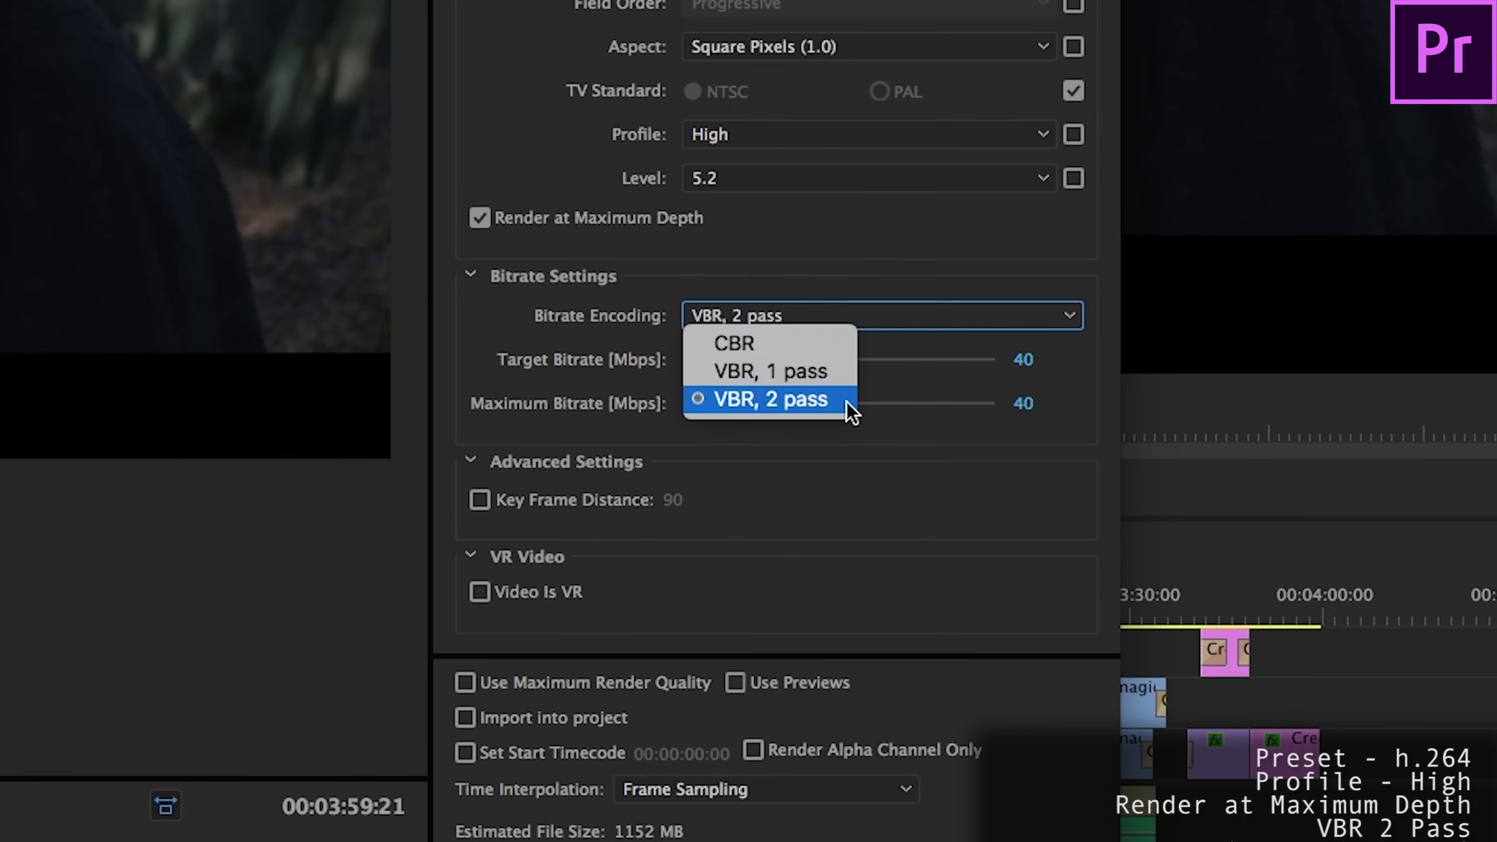
left_click(983, 406)
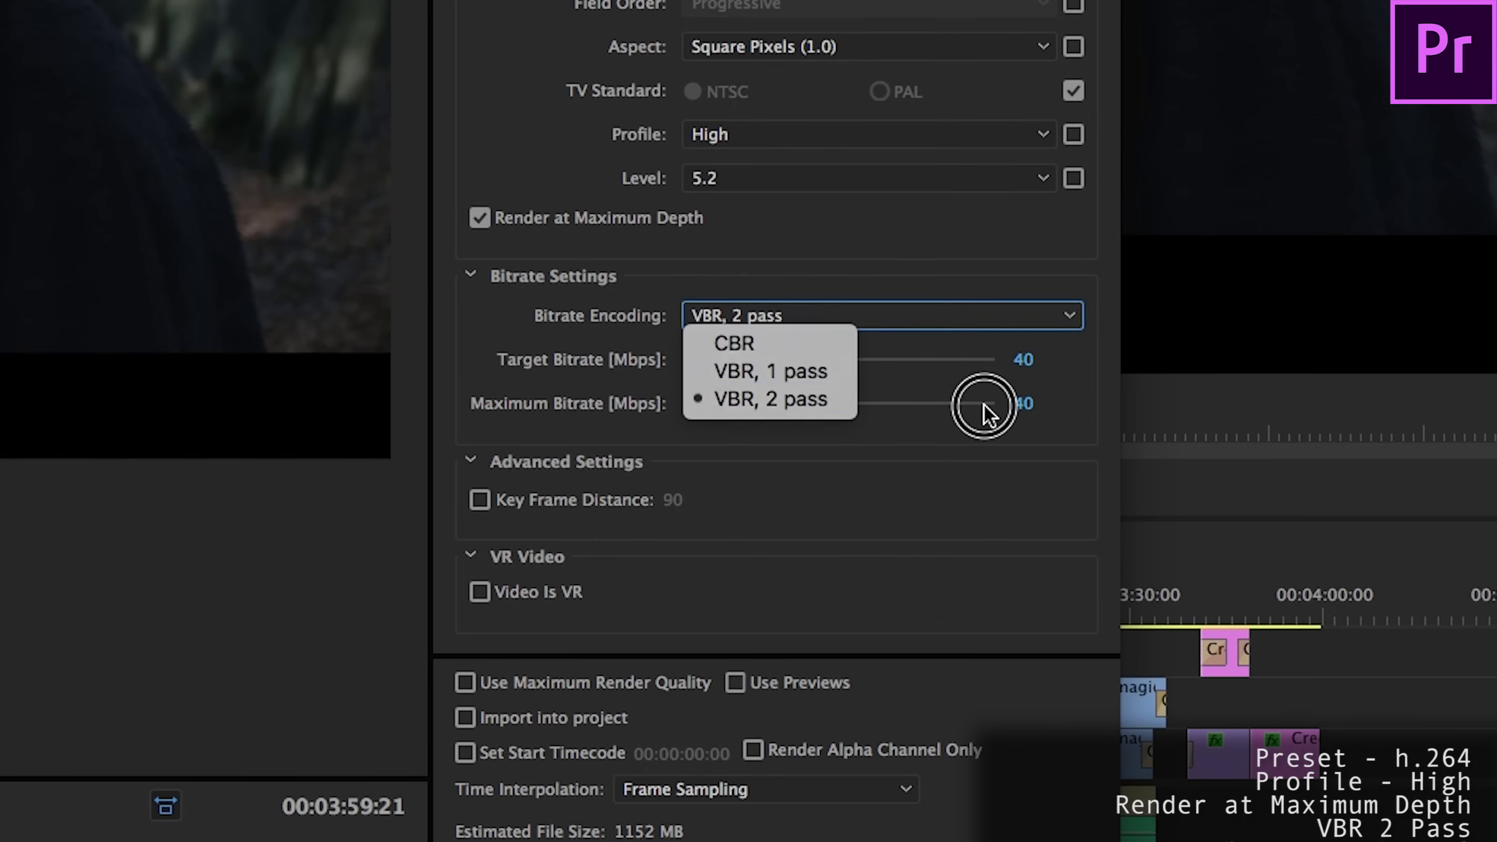
- Enter a target bitrate of 50 and a maximum bitrate of 100 Mbps
left_click(1026, 360)
type("50")
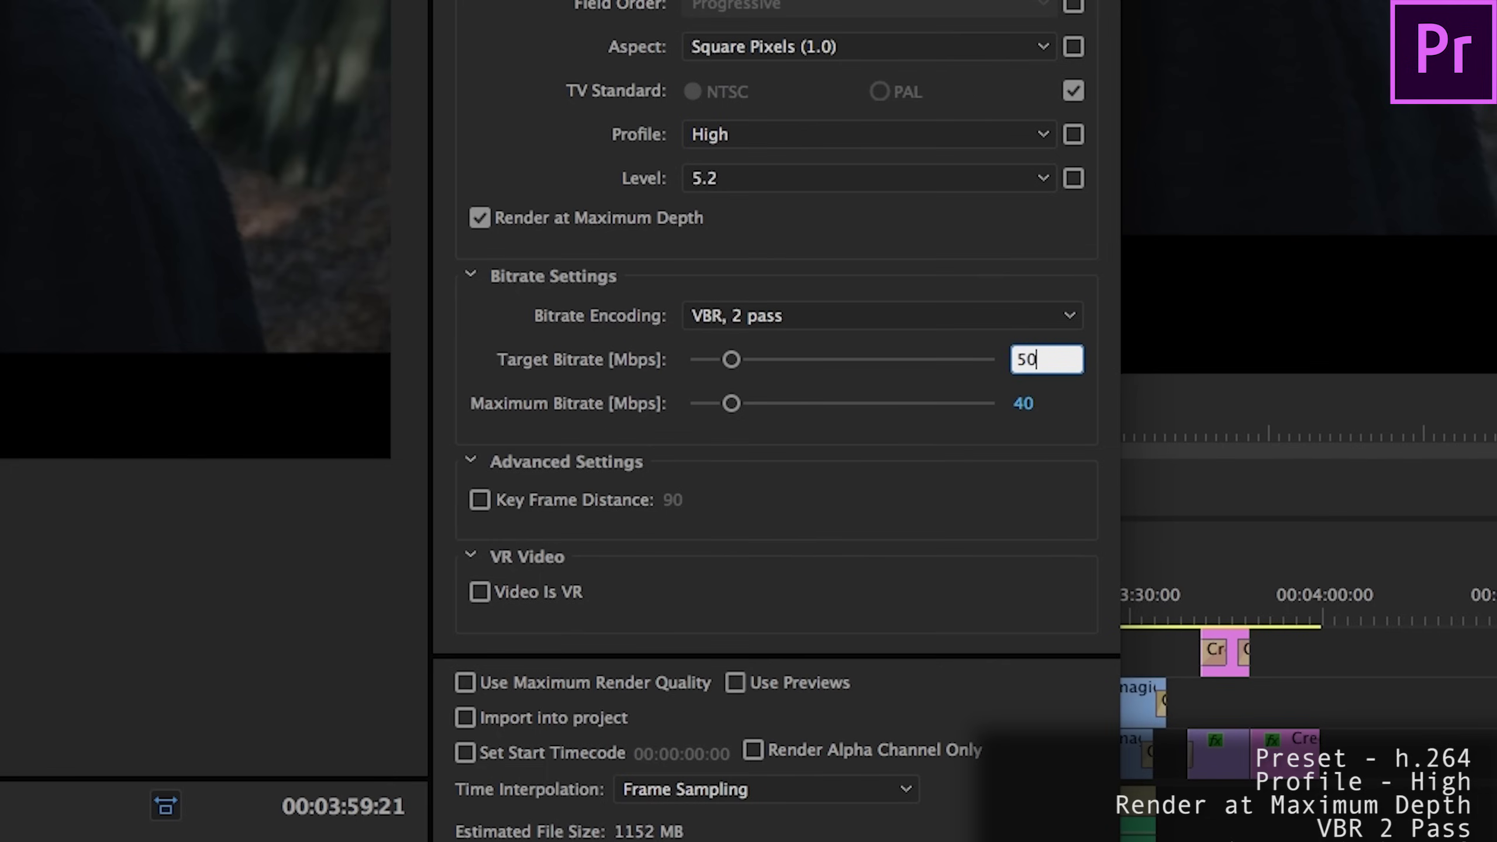
key("Return")
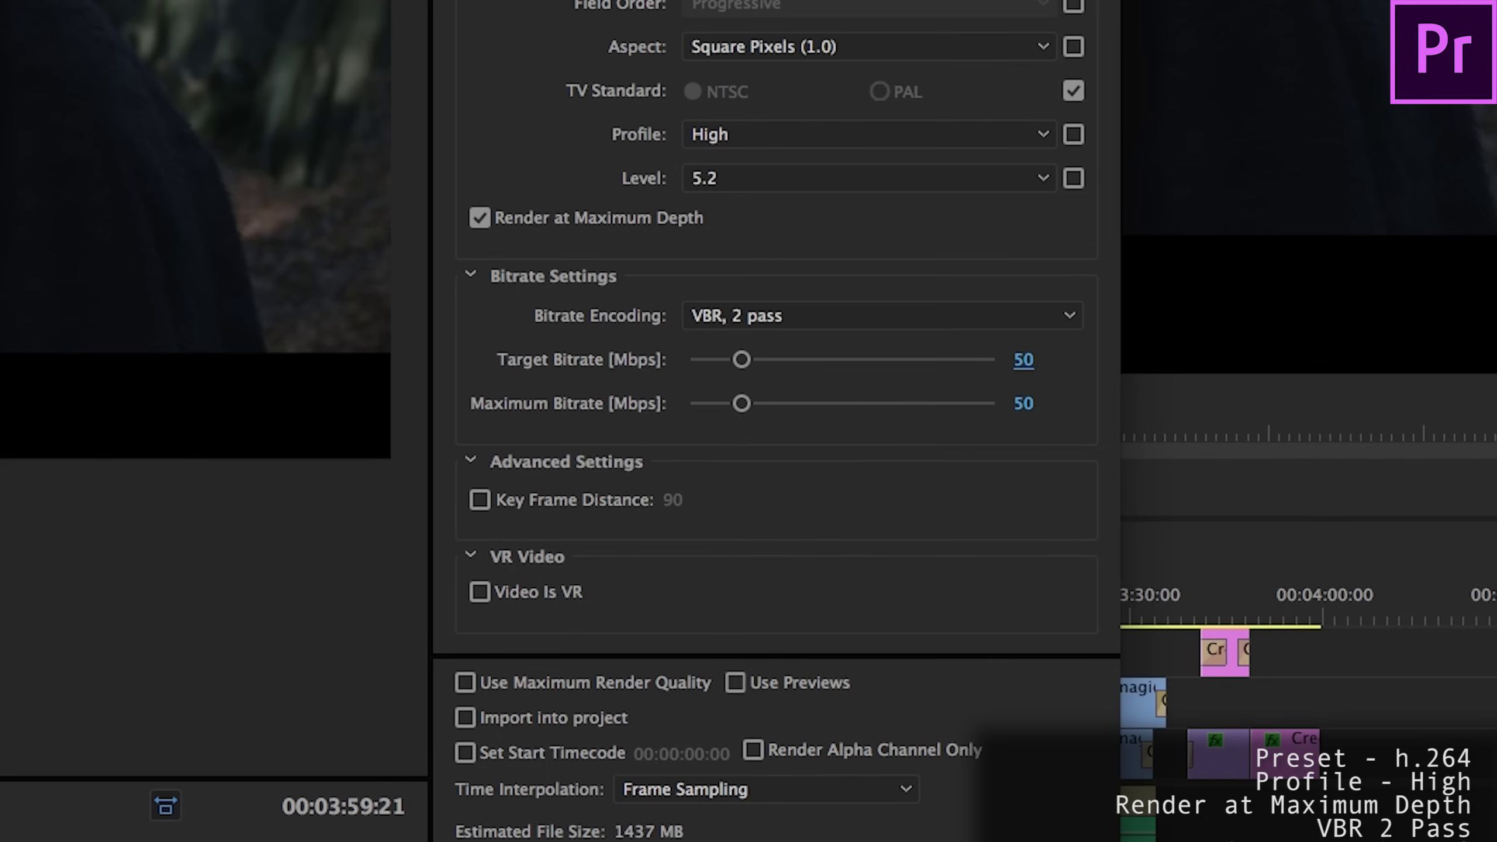
left_click(1016, 405)
type("100")
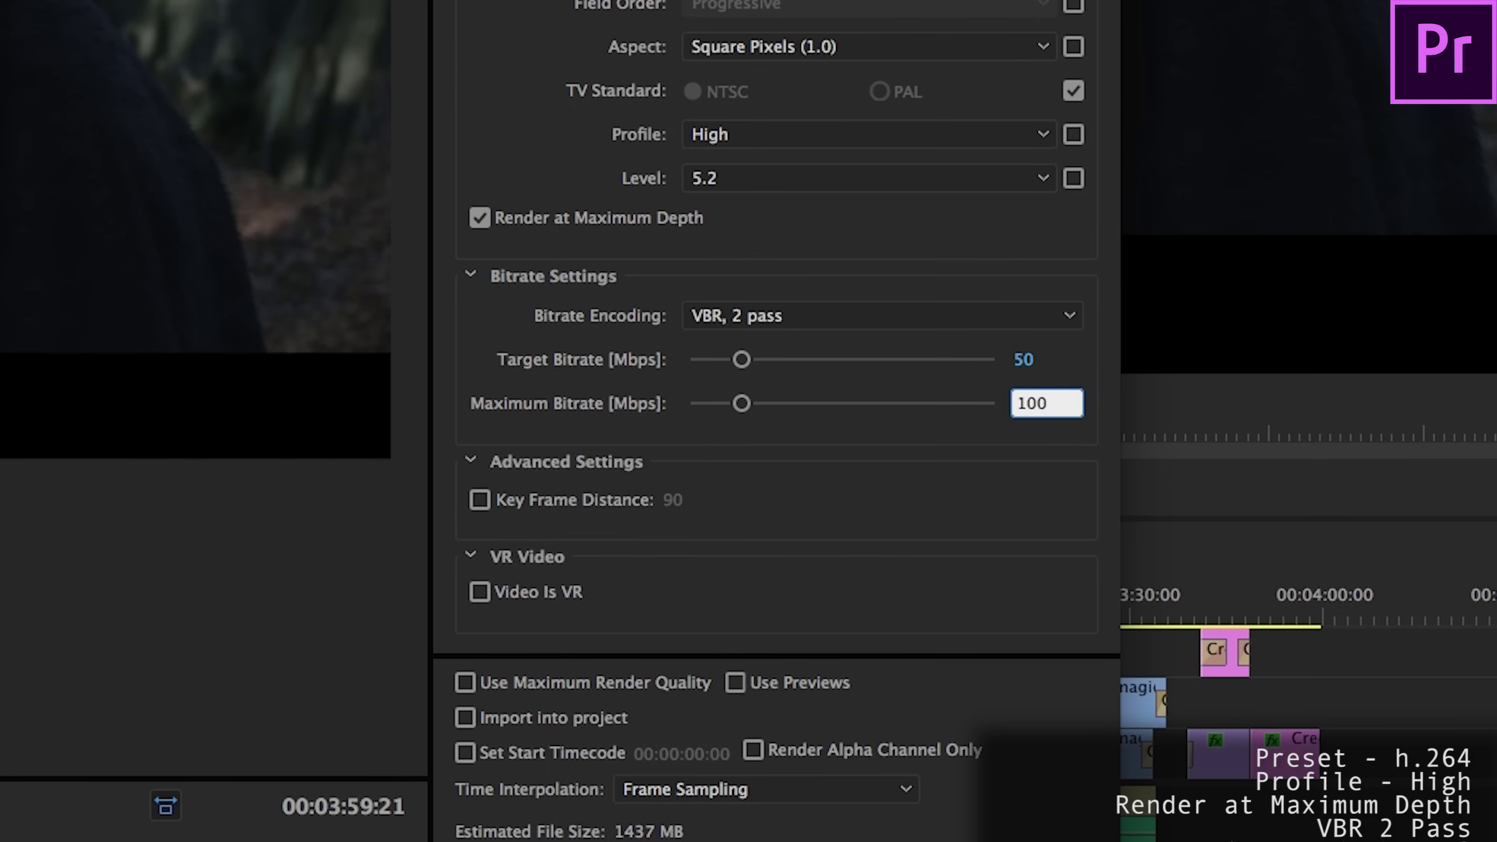
key("Return")
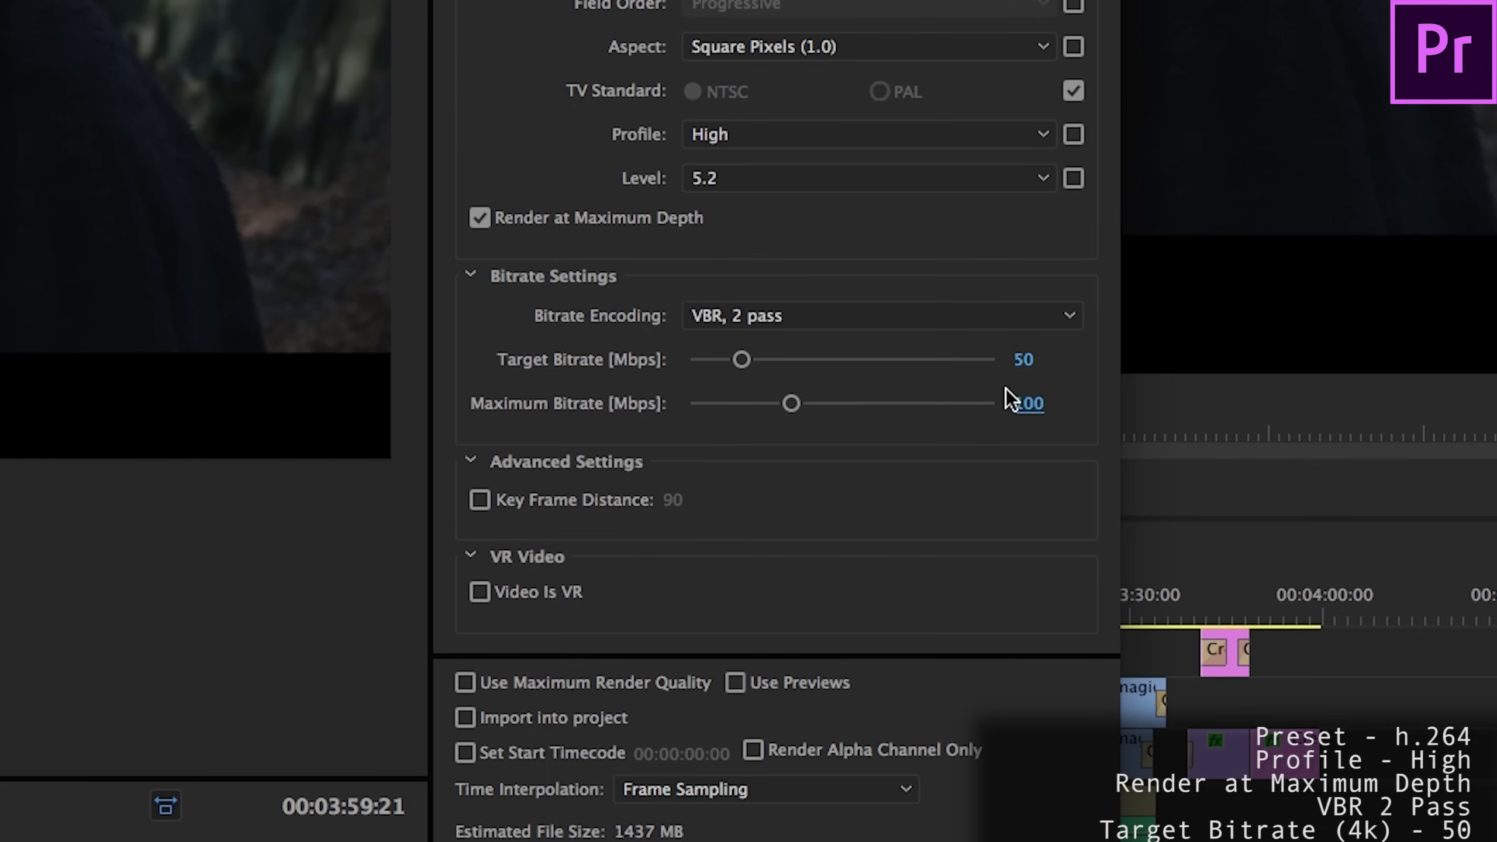
- Correct the target bitrate to 15 Mbps and the maximum to 30 Mbps
left_click(1041, 362)
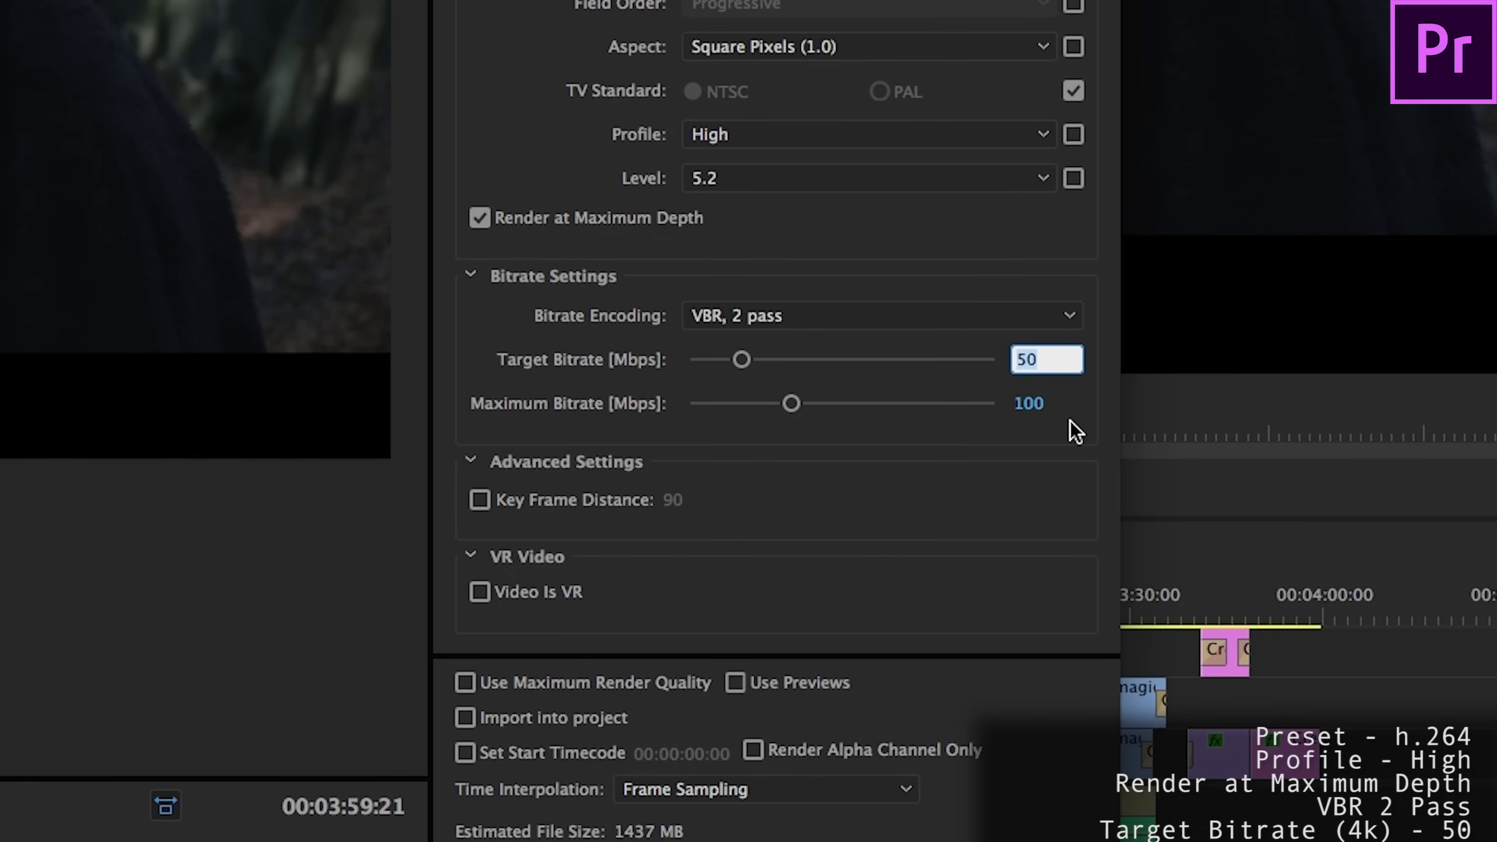
type("15")
key("Return")
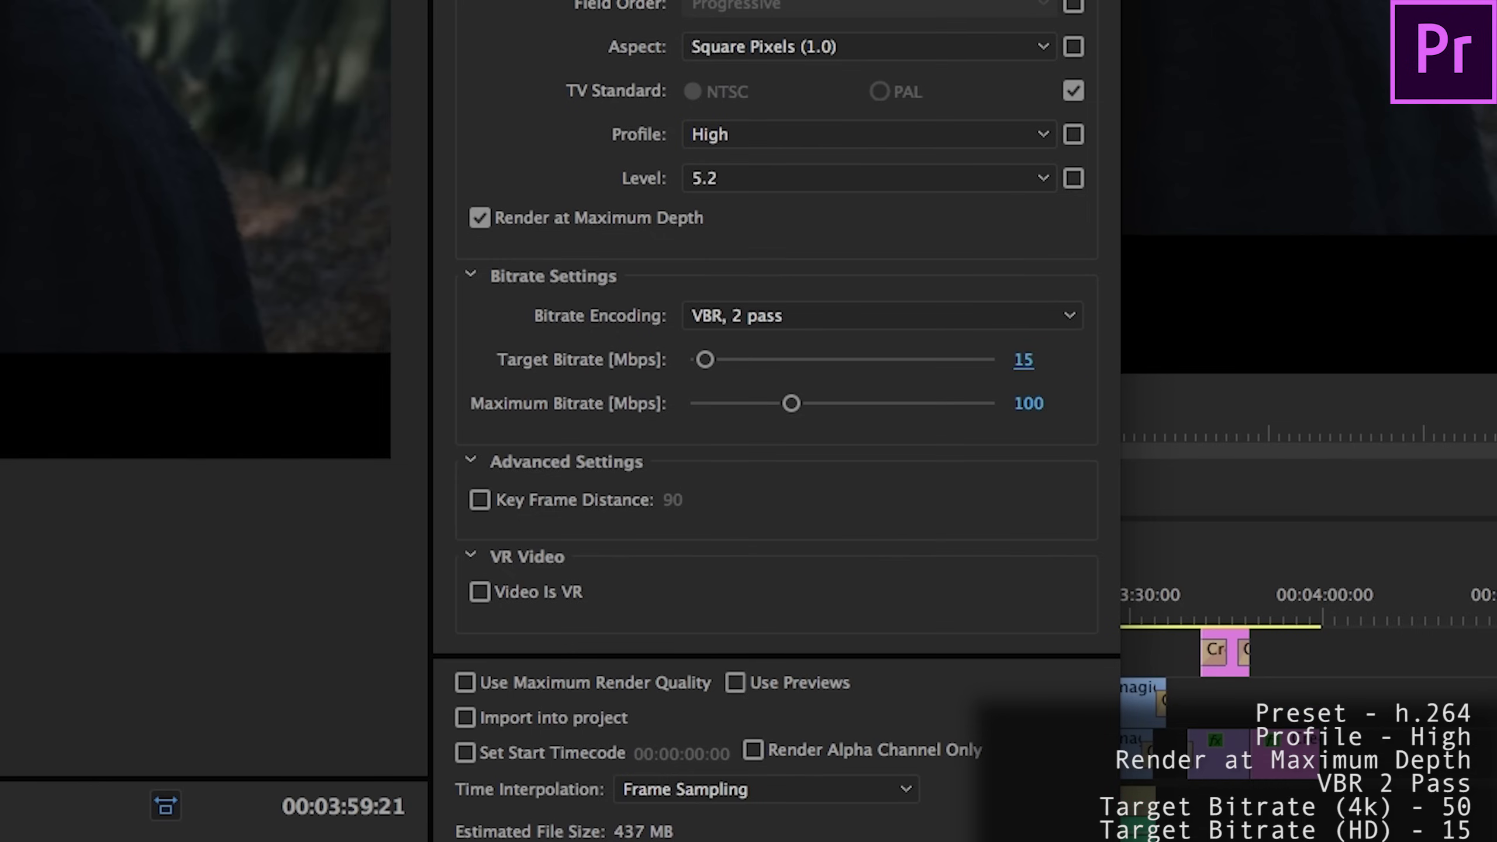
left_click(1027, 418)
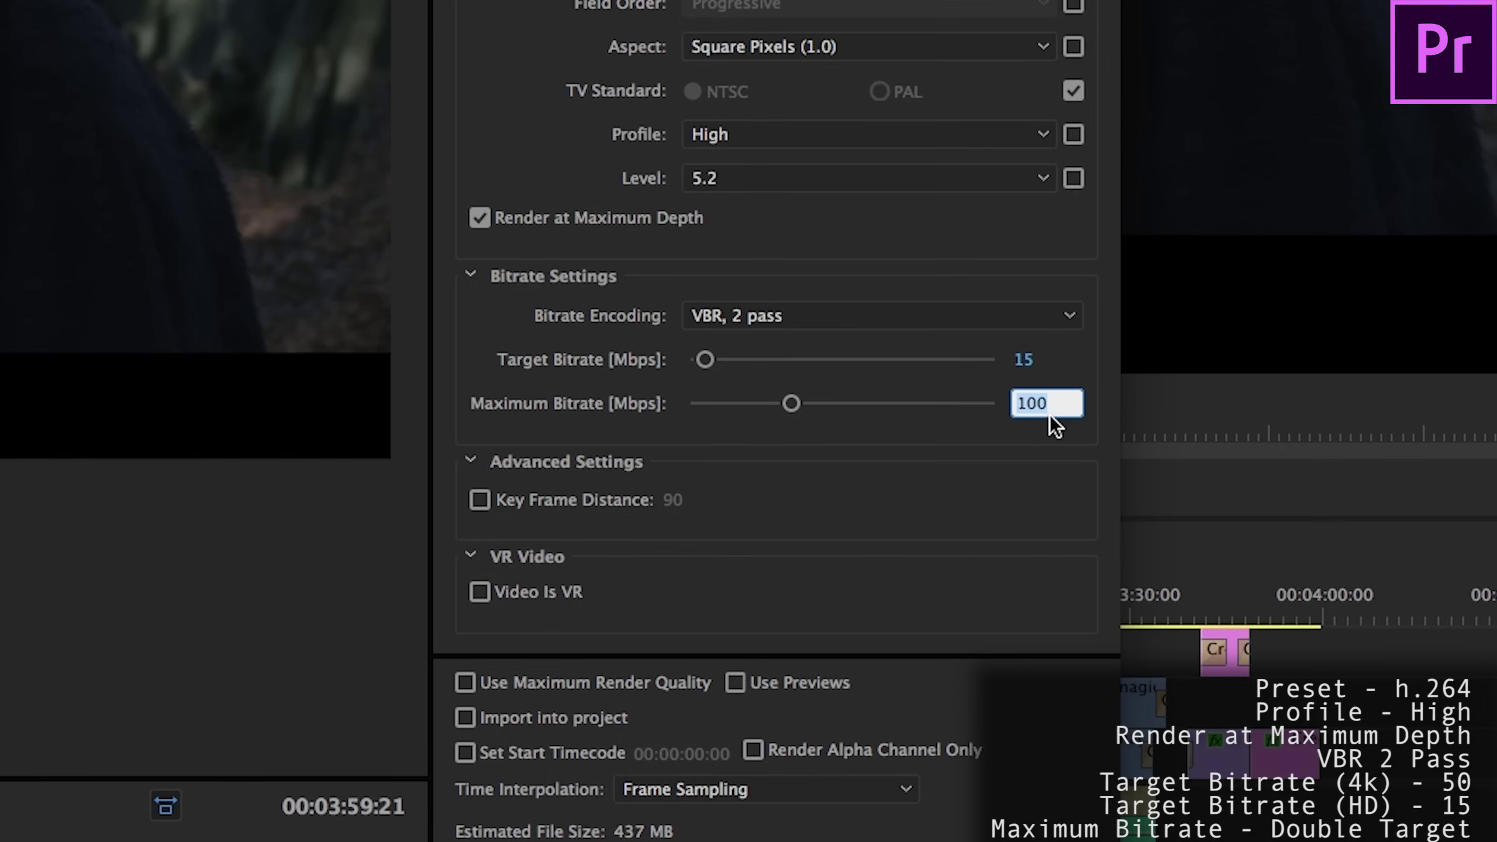
type("300")
key("BackSpace")
key("Return")
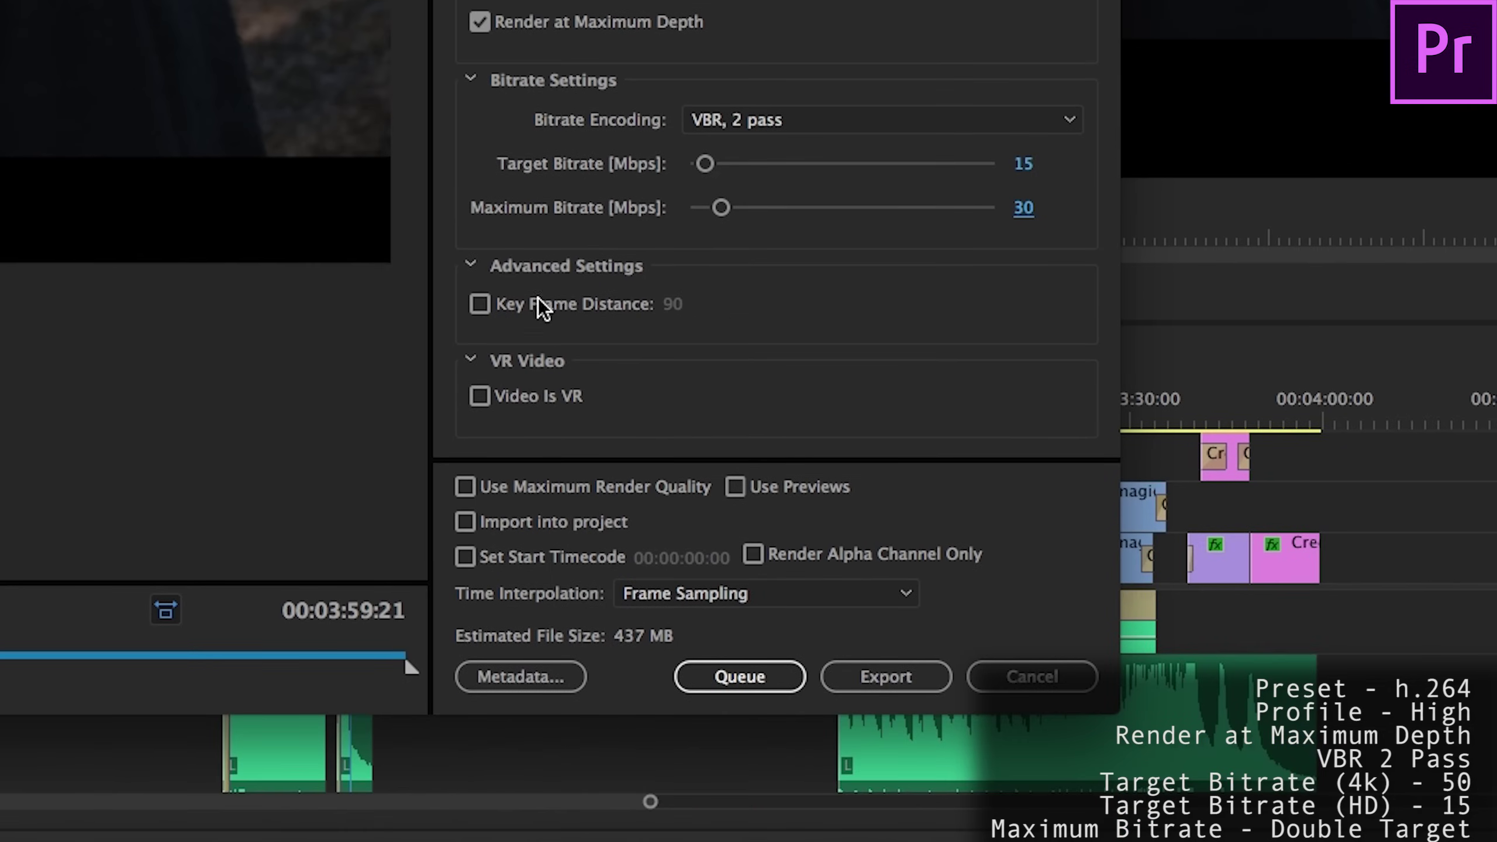
- Collapse Advanced Settings and VR Video, and enable Use Maximum Render Quality
left_click(477, 265)
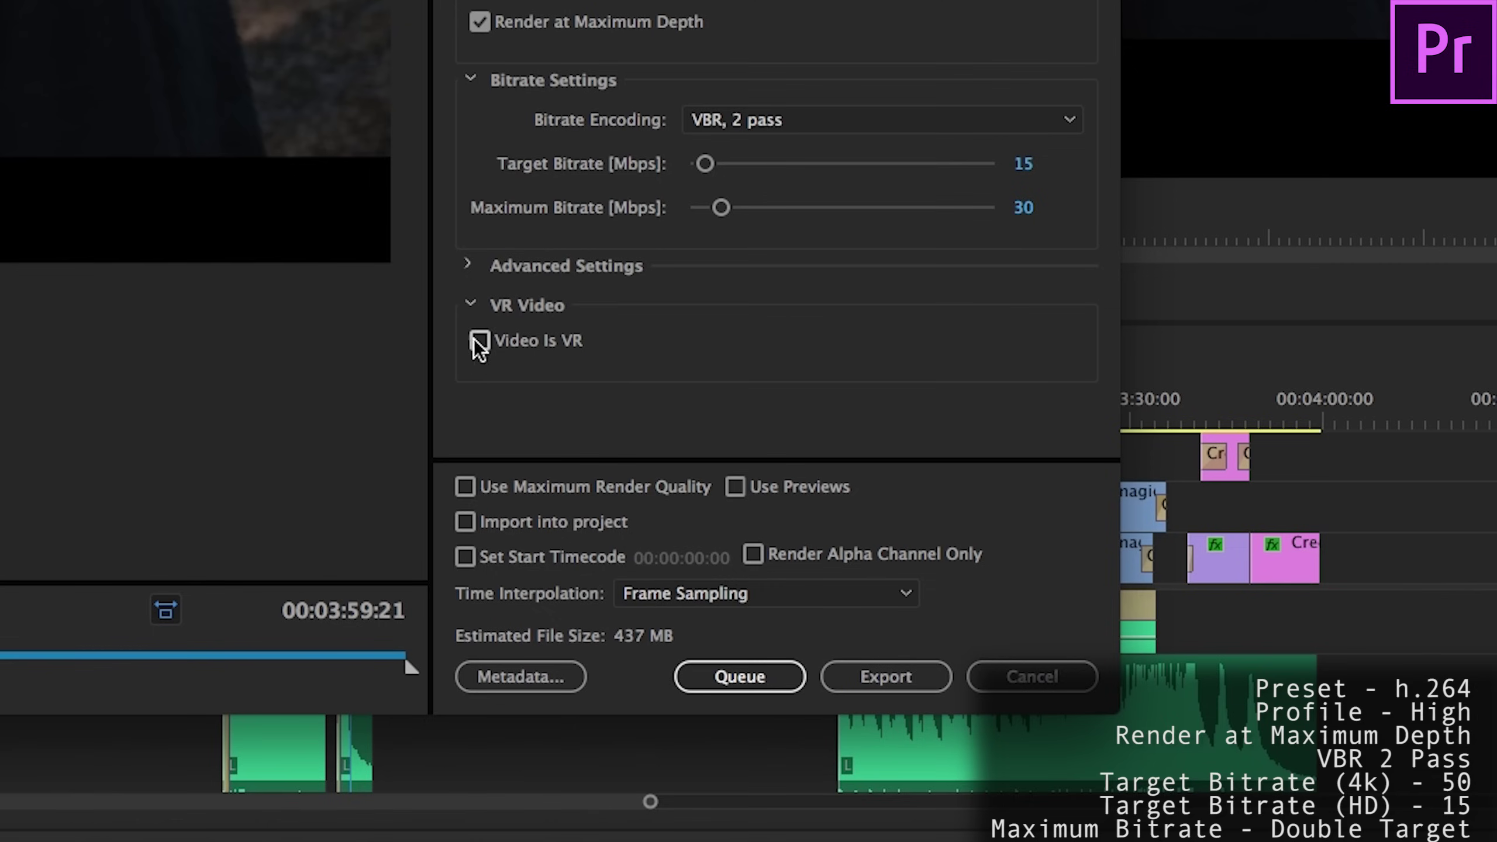
left_click(471, 306)
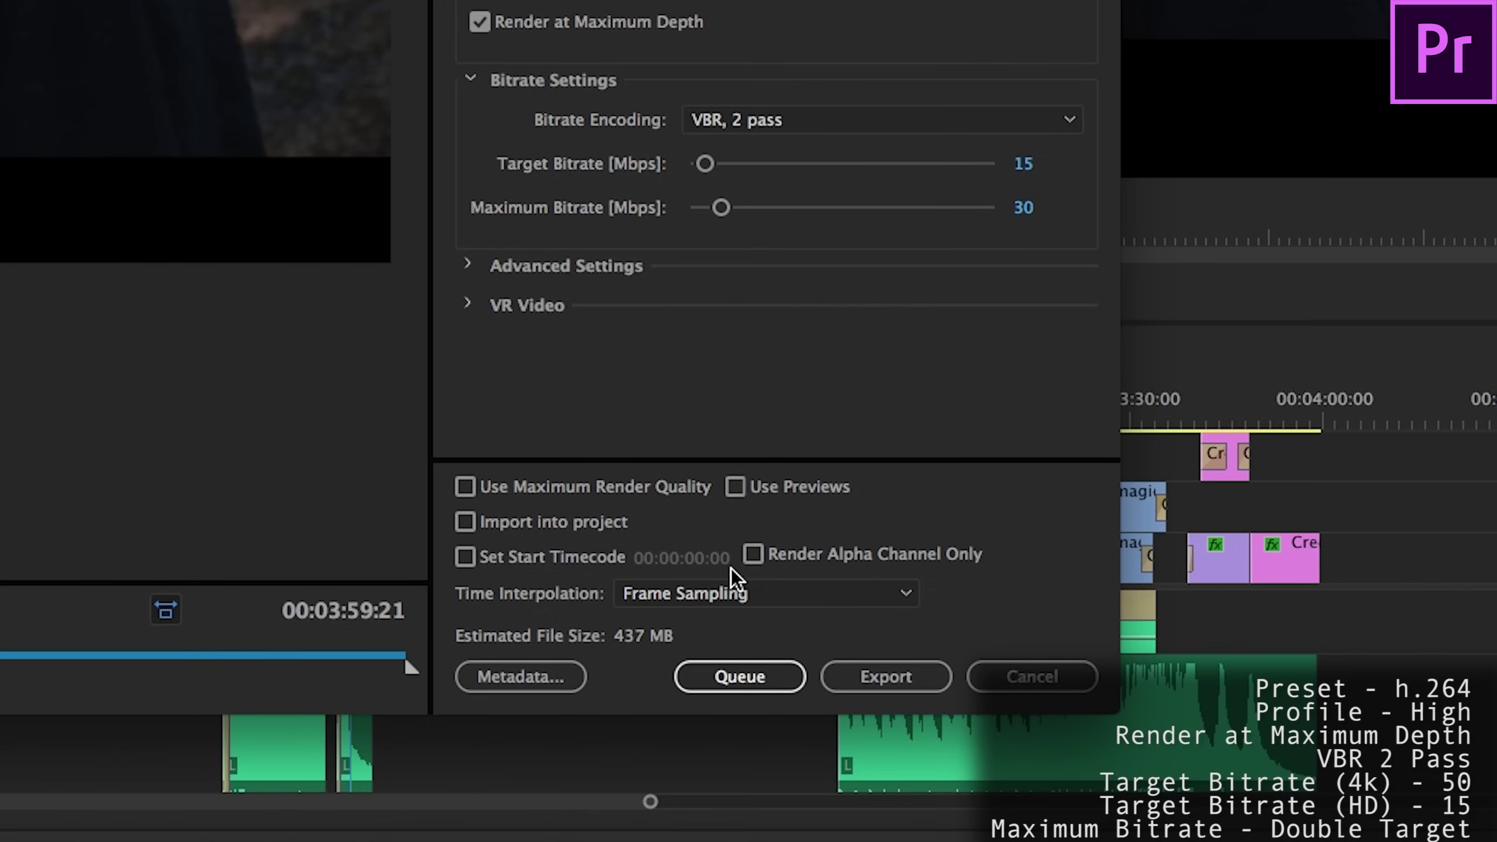
left_click(594, 485)
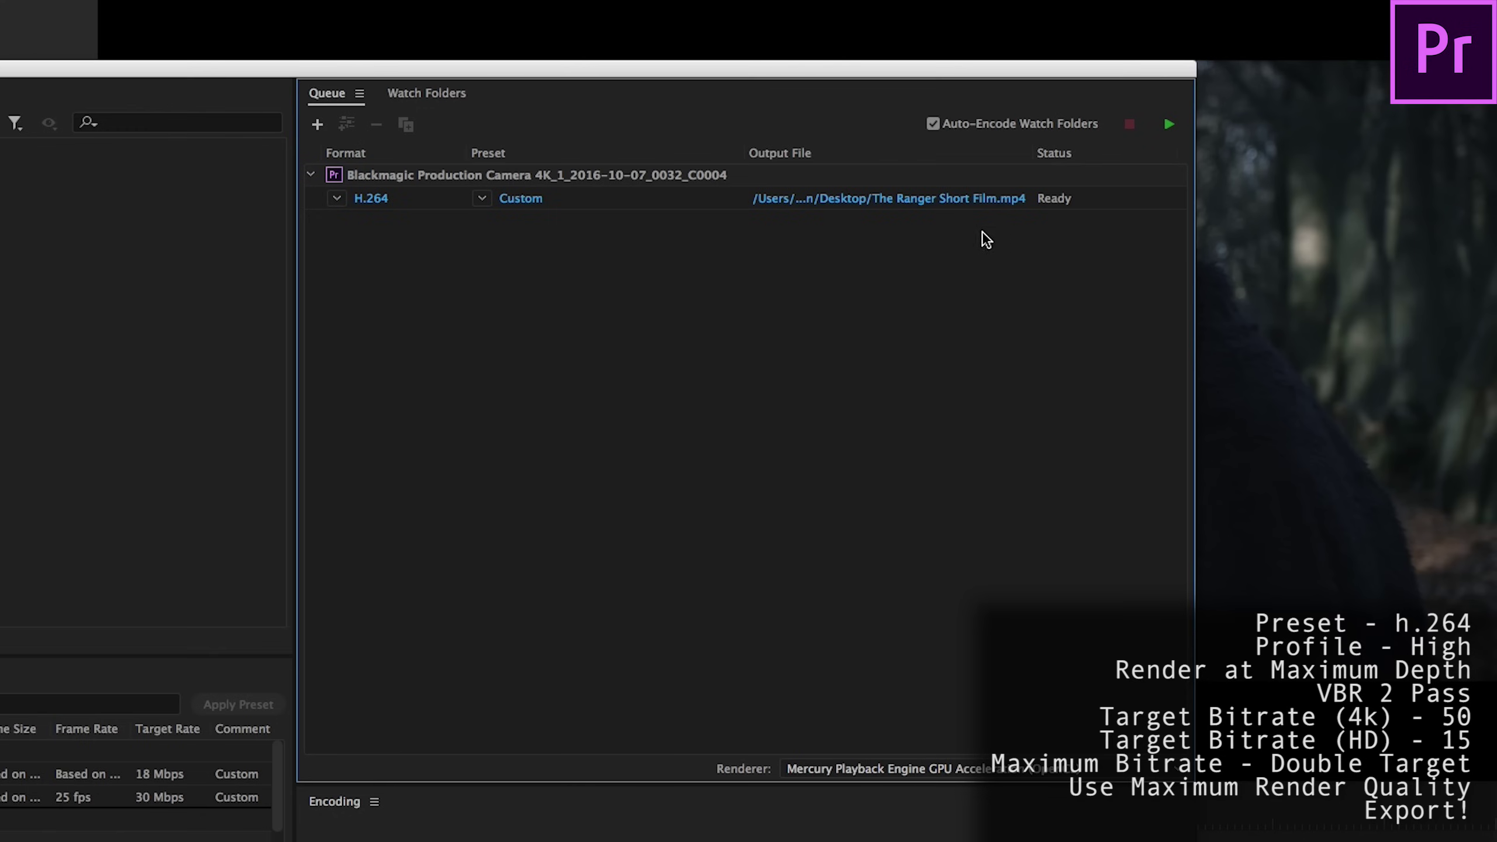
- Review the queued job's Custom export settings, then start encoding the queue
left_click(529, 198)
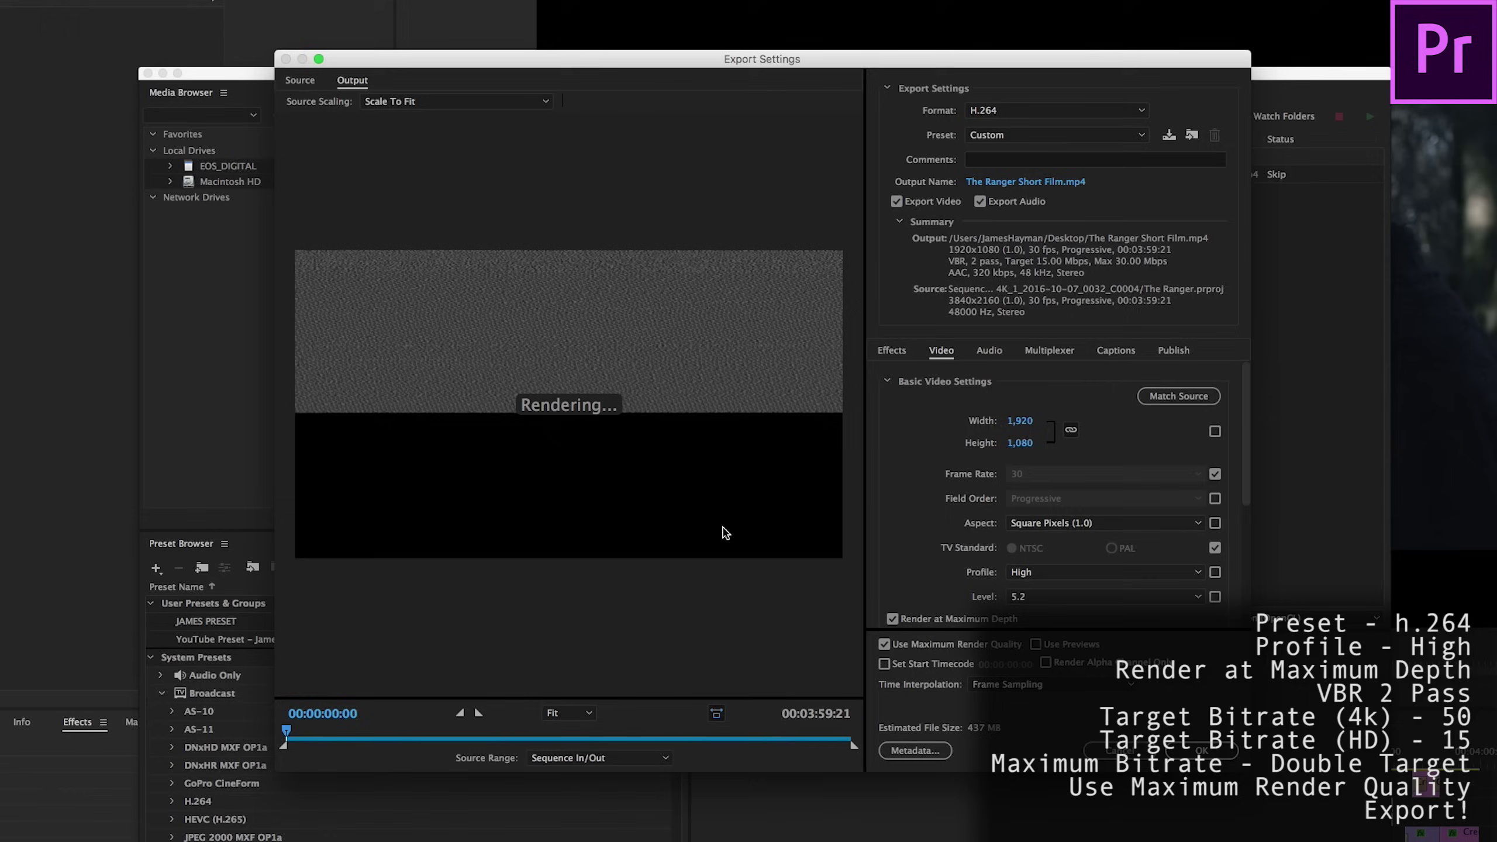
scroll(1236, 426, "down", 5)
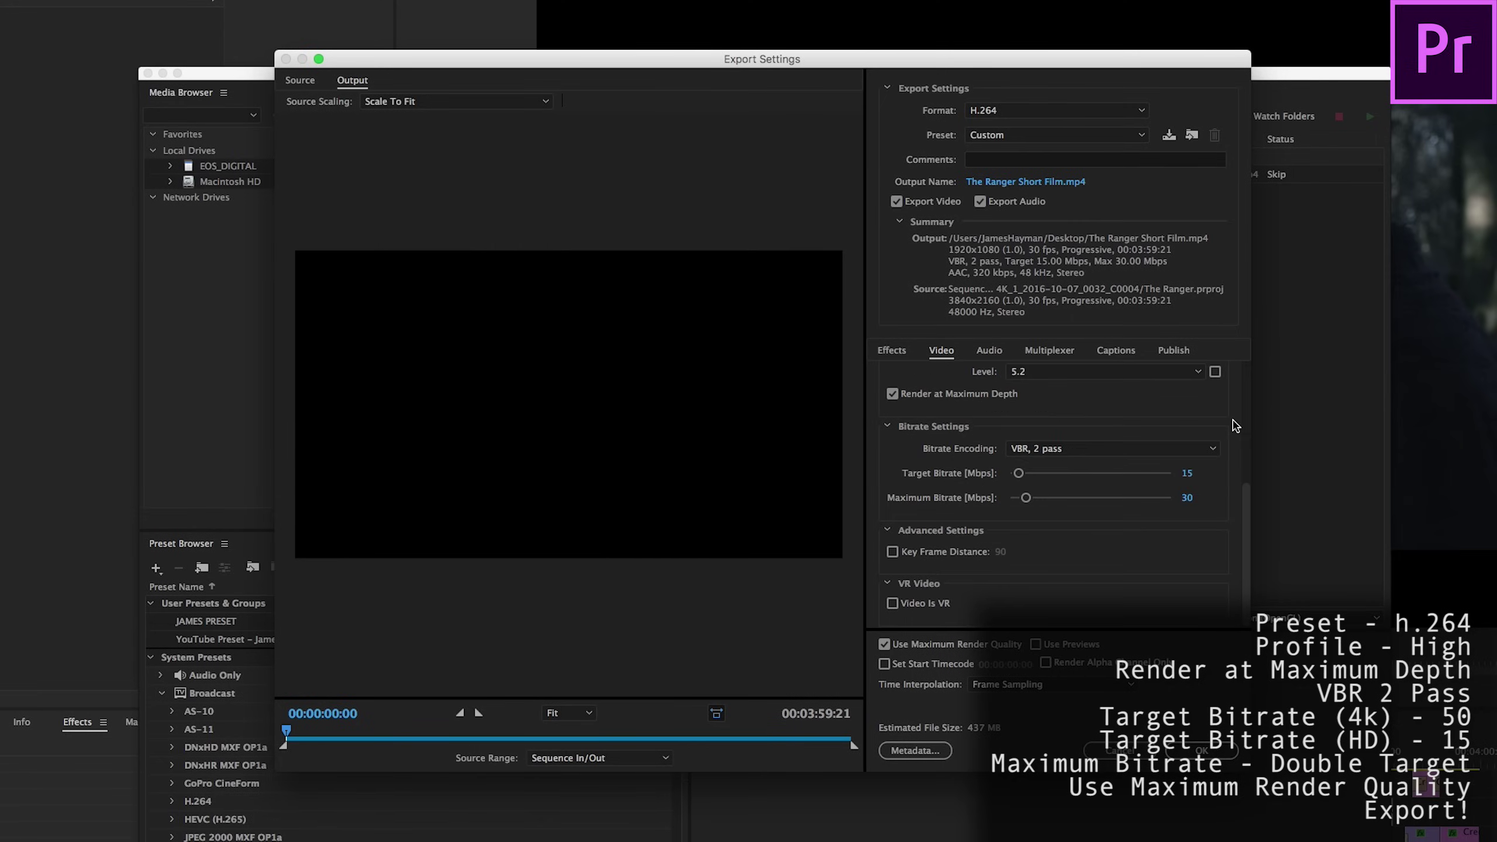
scroll(1236, 426, "up", 5)
left_click(1130, 752)
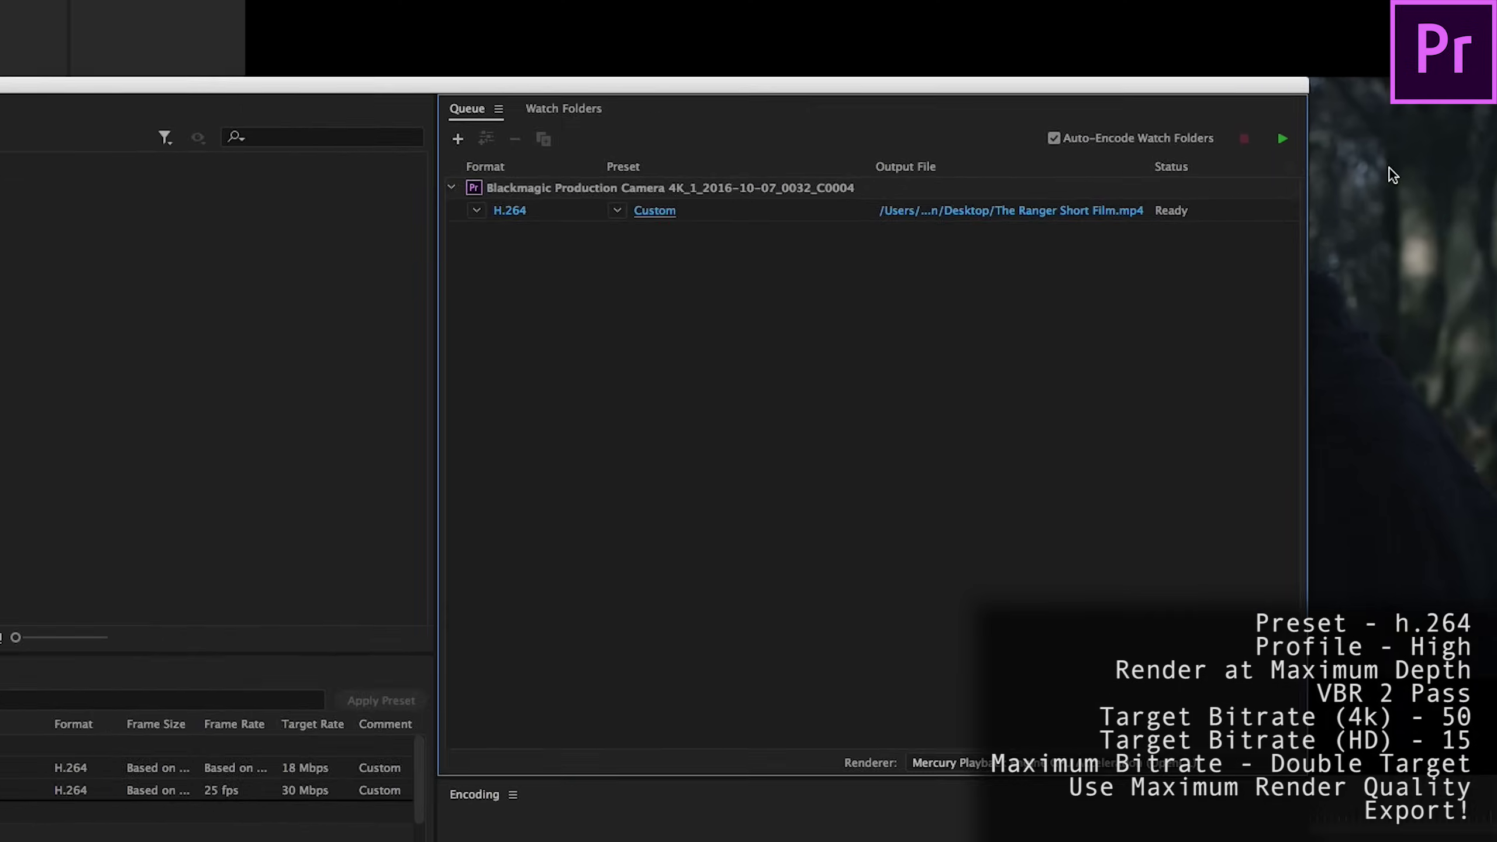
left_click(1215, 157)
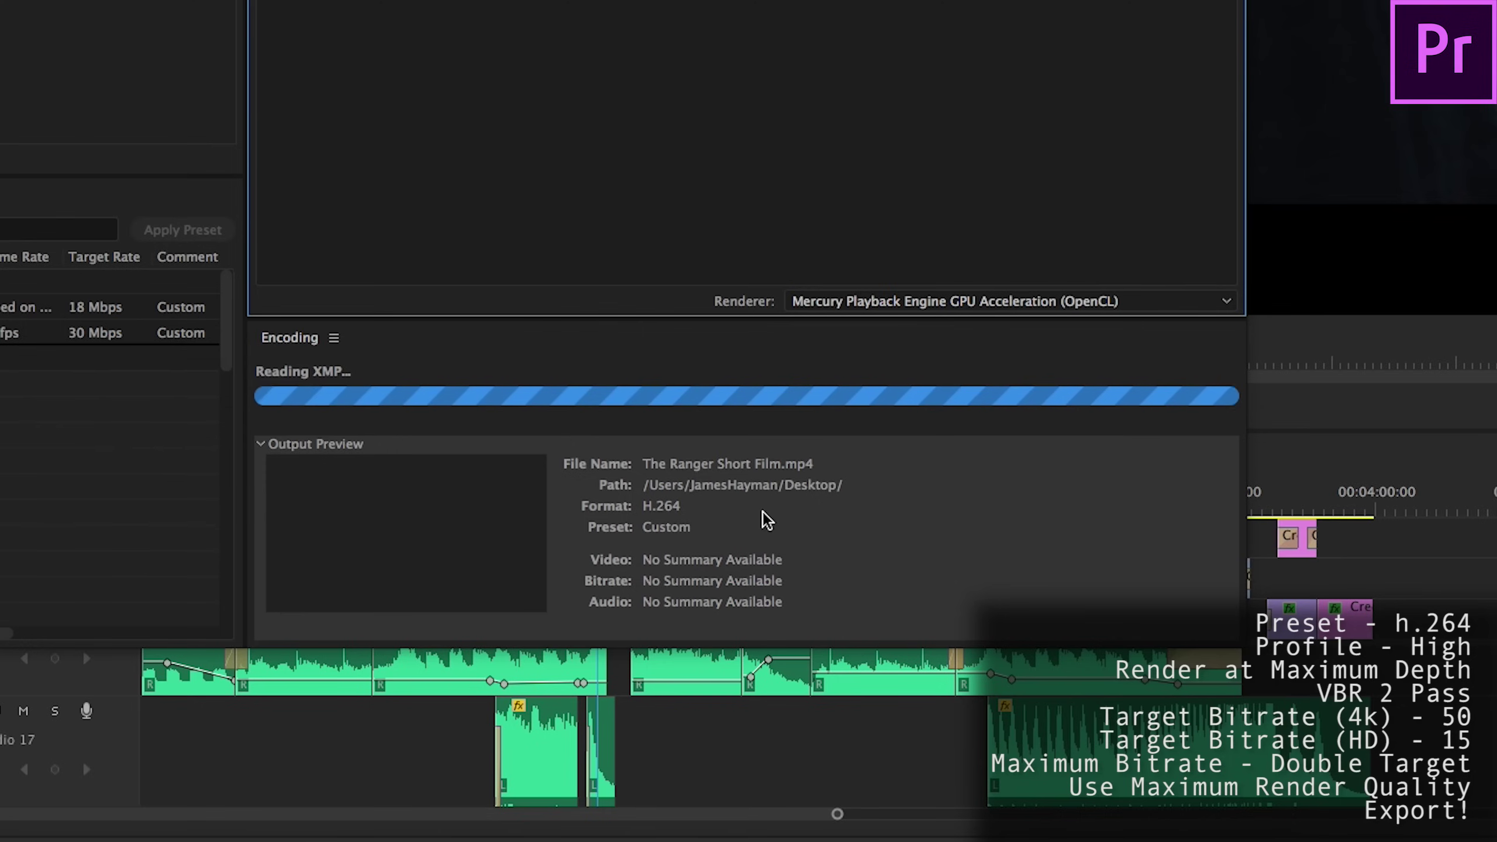